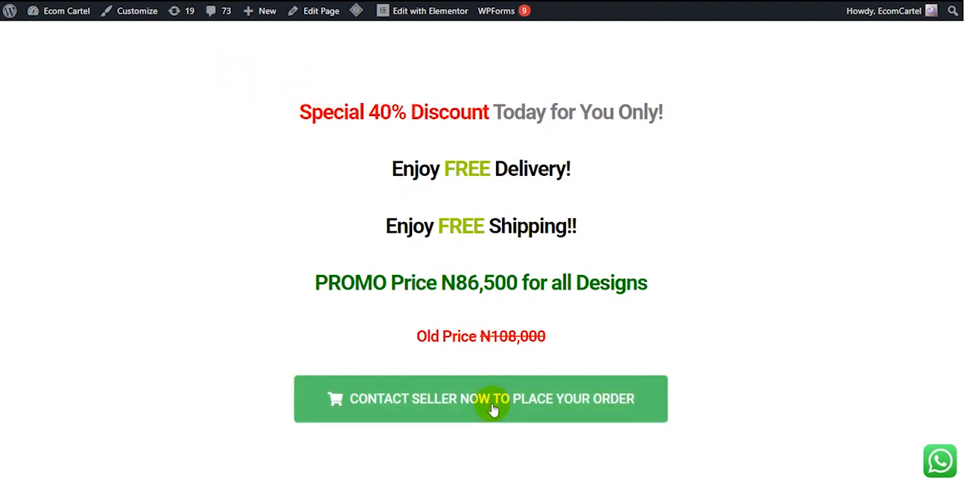
Capture the promo pricing section of the sales page and outline the offer lines and the old price with separate red rectangles
key(Print)
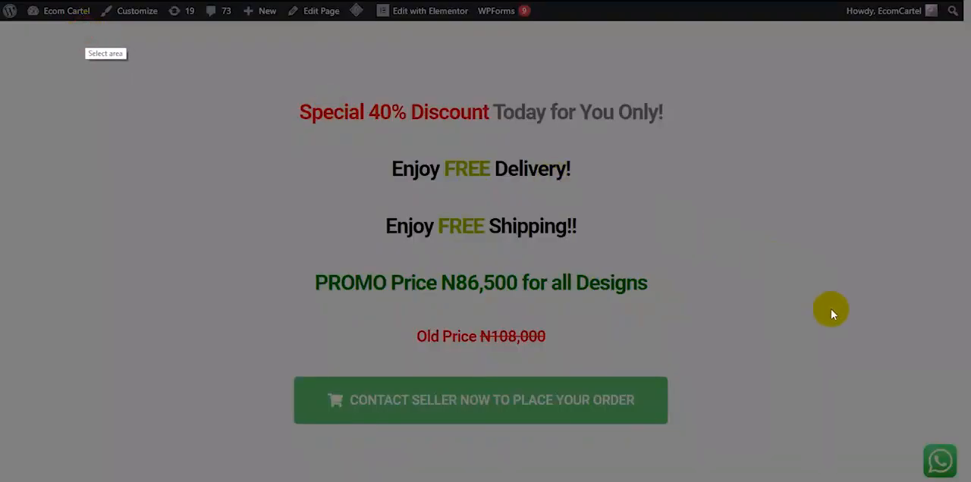
drag(830, 314, 919, 372)
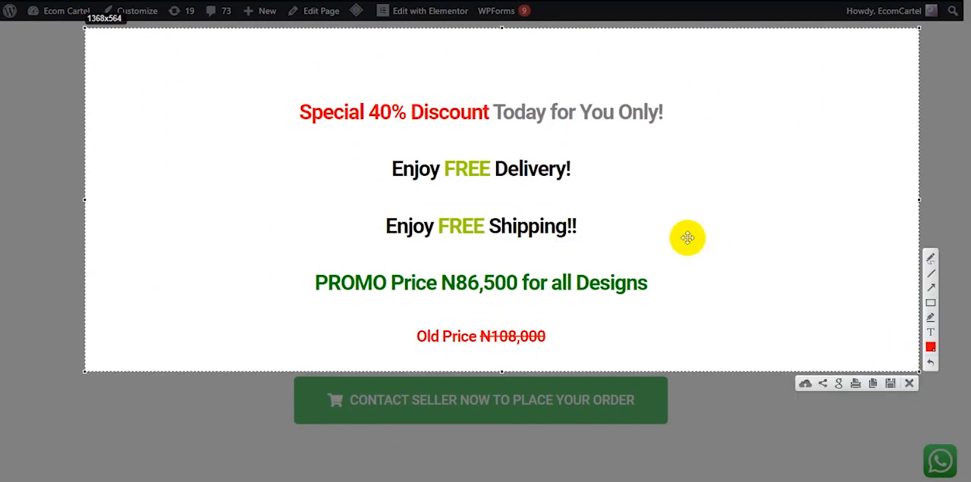
click(931, 303)
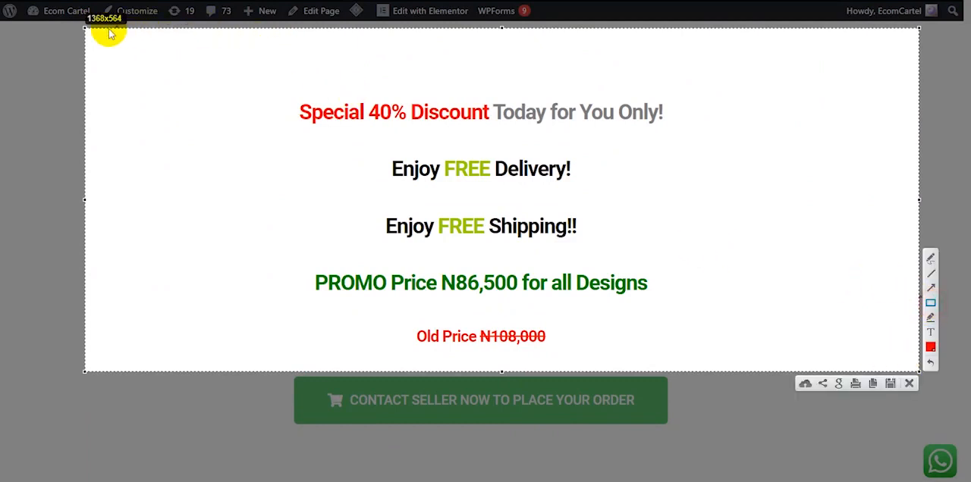
mouse_move(94, 34)
mouse_down()
mouse_move(496, 192)
mouse_move(718, 259)
mouse_move(793, 292)
mouse_move(907, 367)
mouse_move(910, 311)
mouse_up()
mouse_move(98, 320)
mouse_down()
mouse_move(202, 358)
mouse_move(743, 372)
mouse_move(911, 365)
mouse_up()
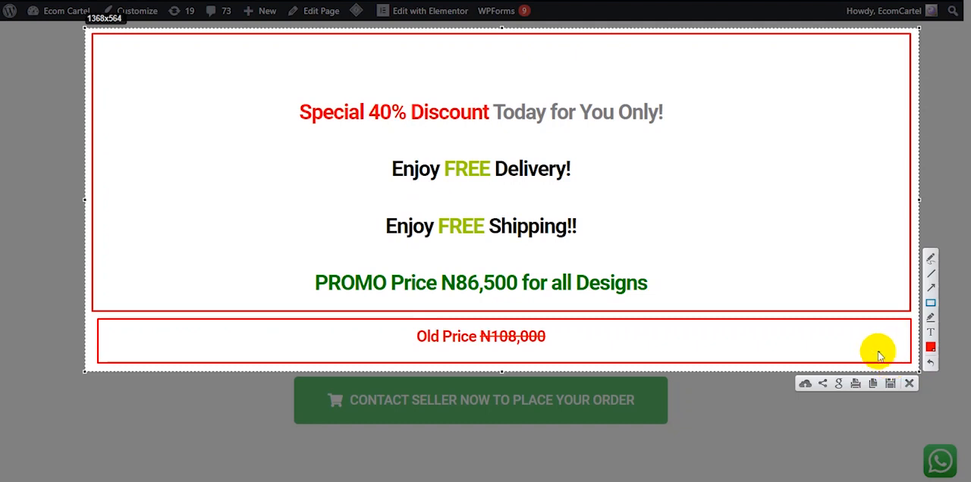
key(Escape)
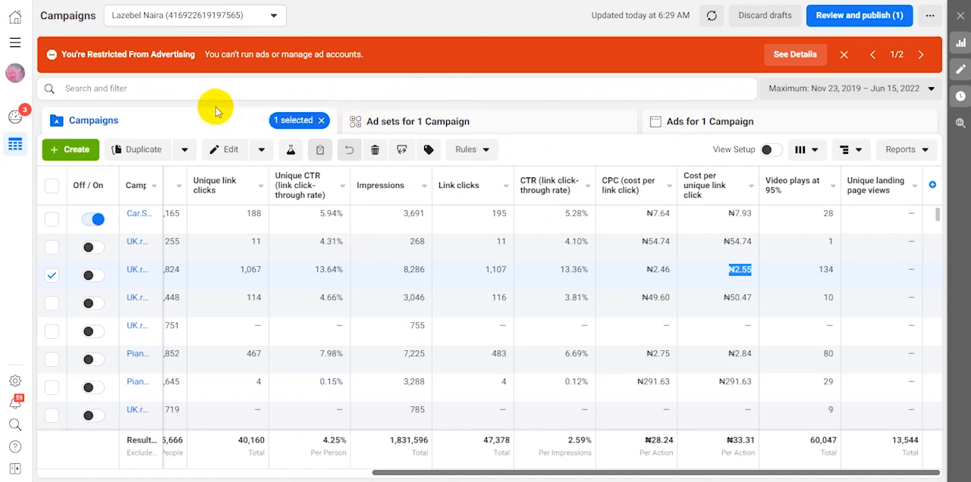
Switch to the ads manager and create a new Auction campaign with the Traffic objective
click(72, 149)
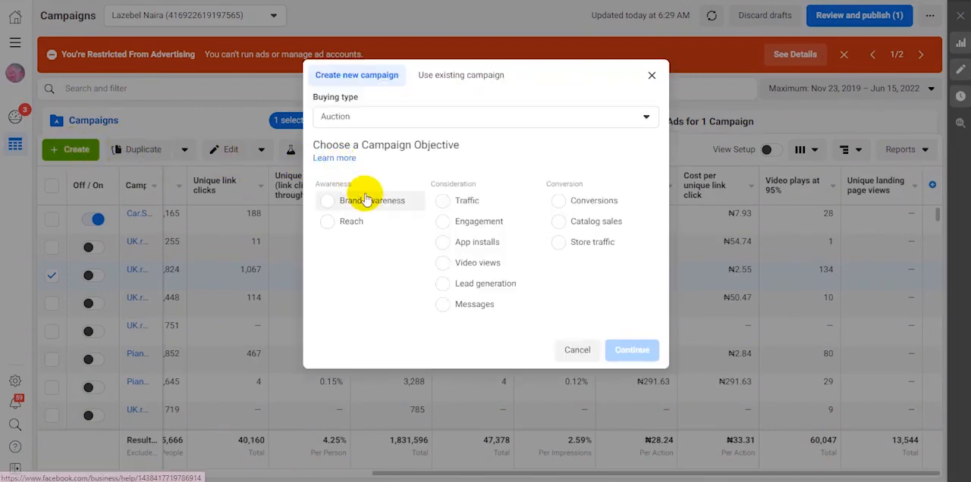
click(446, 201)
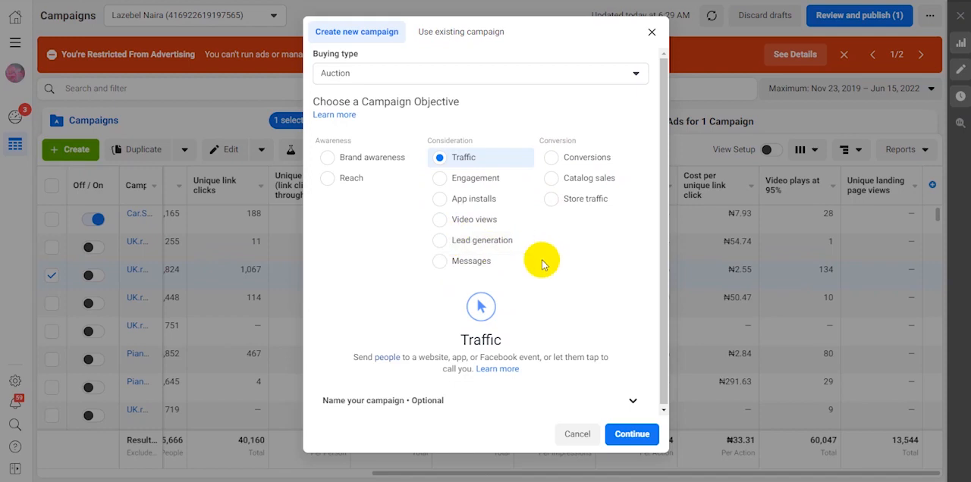
click(556, 163)
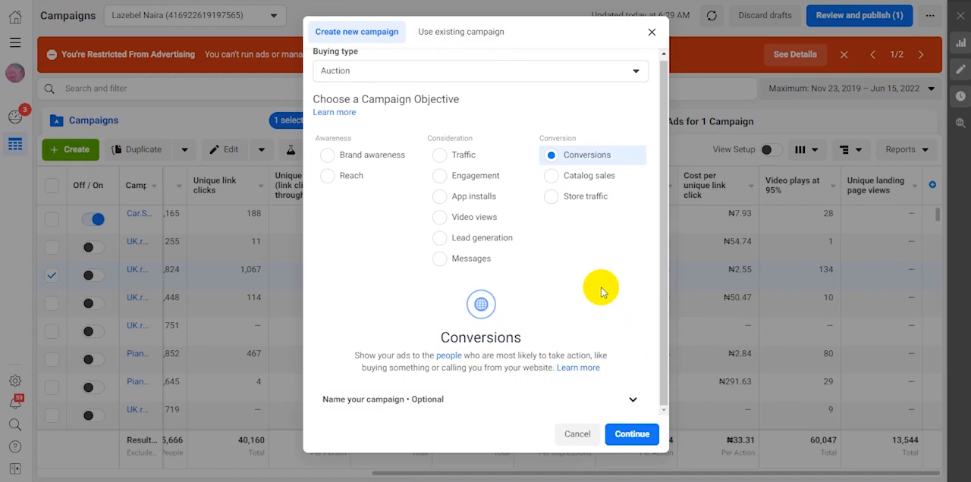
click(445, 159)
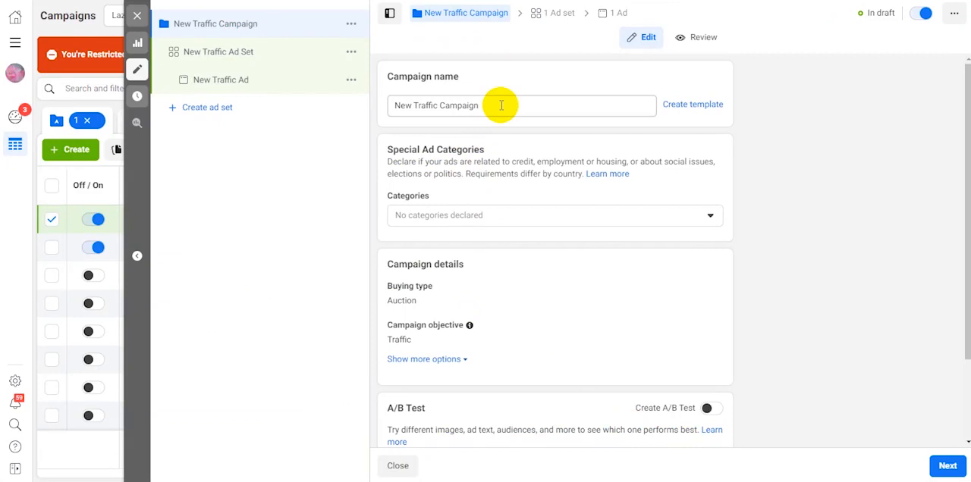
Name the new traffic campaign "Go Whatsapp"
drag(500, 105, 359, 107)
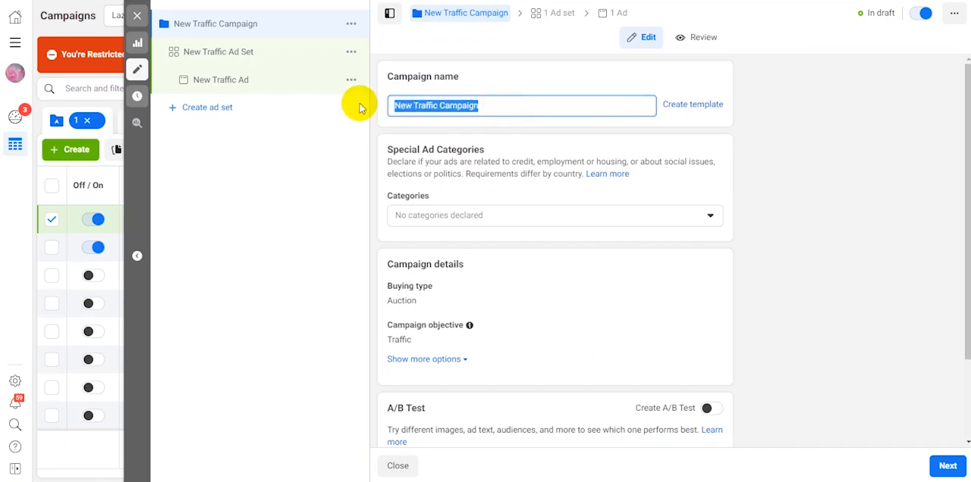
text(Go)
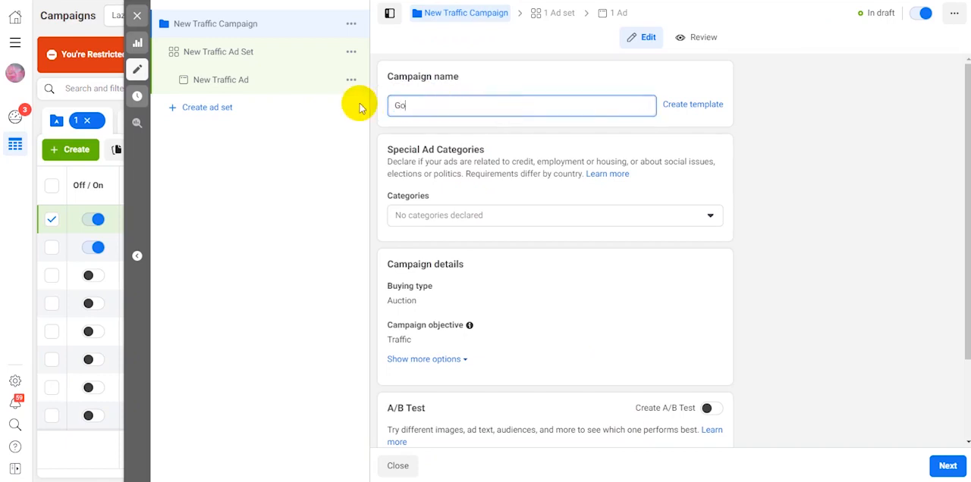
text( Wh)
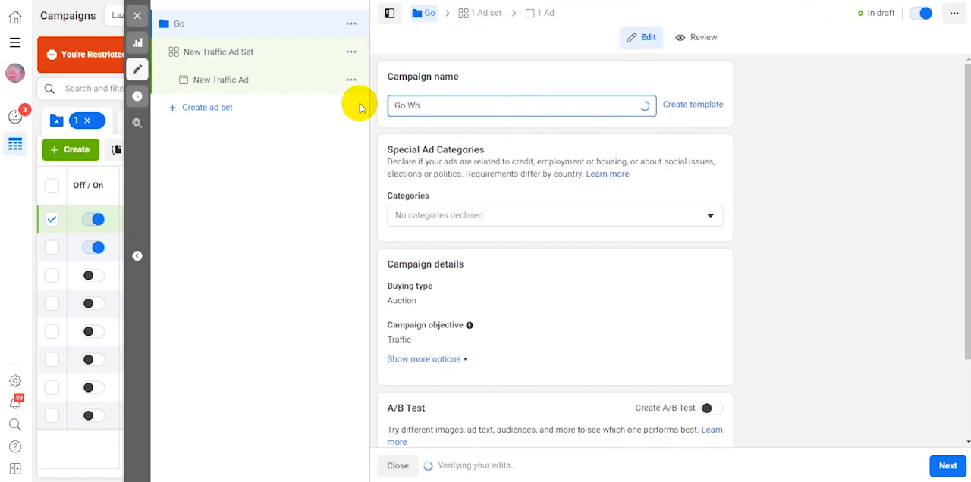
text(atsapp)
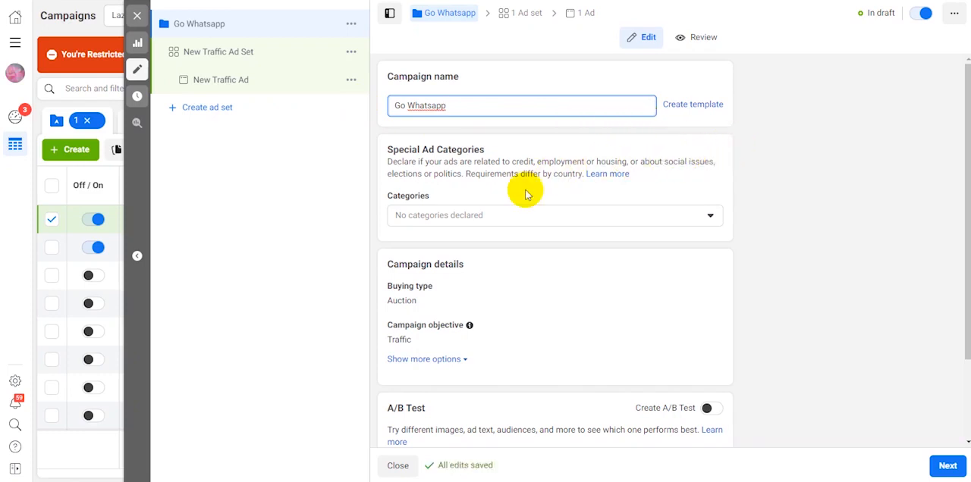
Check the buying type choices in the campaign details, keeping Auction, and review the remaining campaign settings
scroll(531, 189, down, 3)
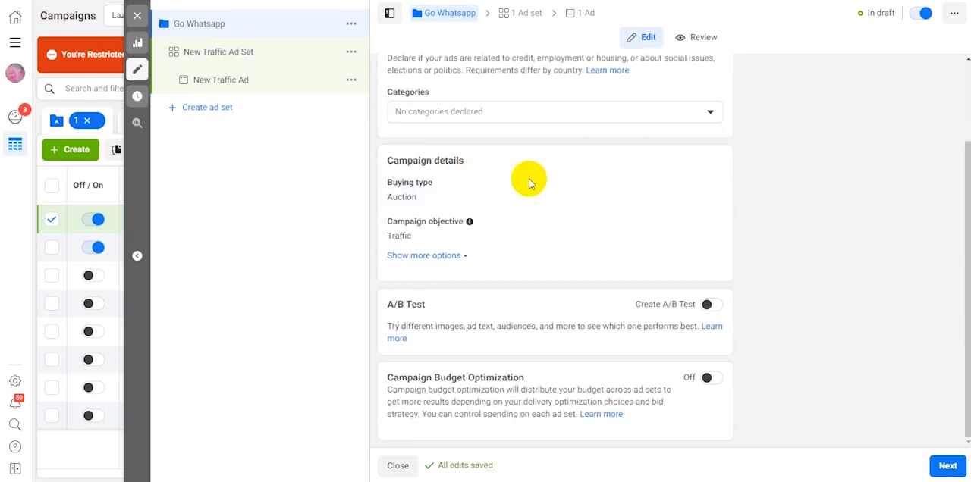
click(707, 183)
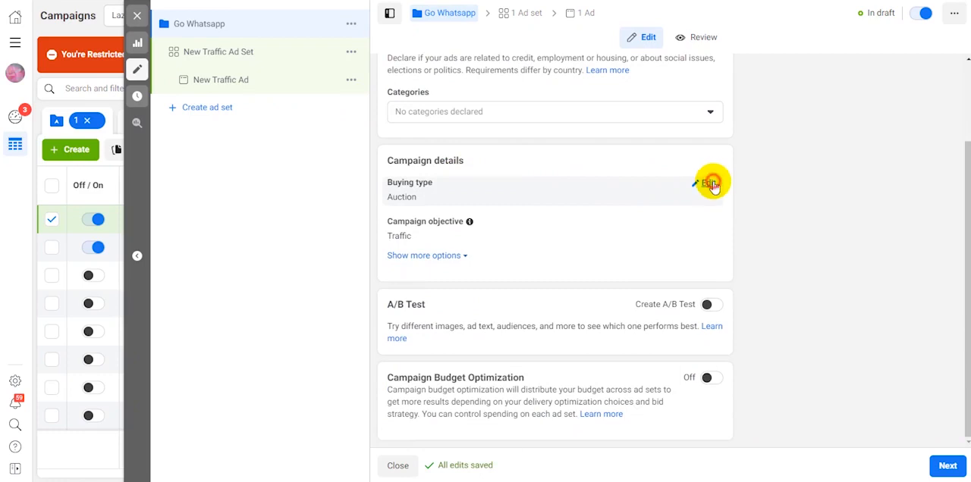
click(688, 200)
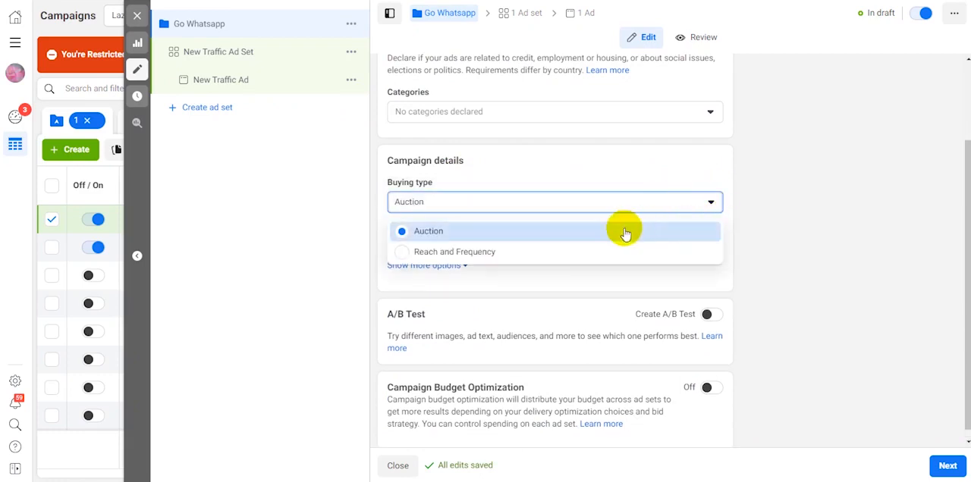
click(734, 216)
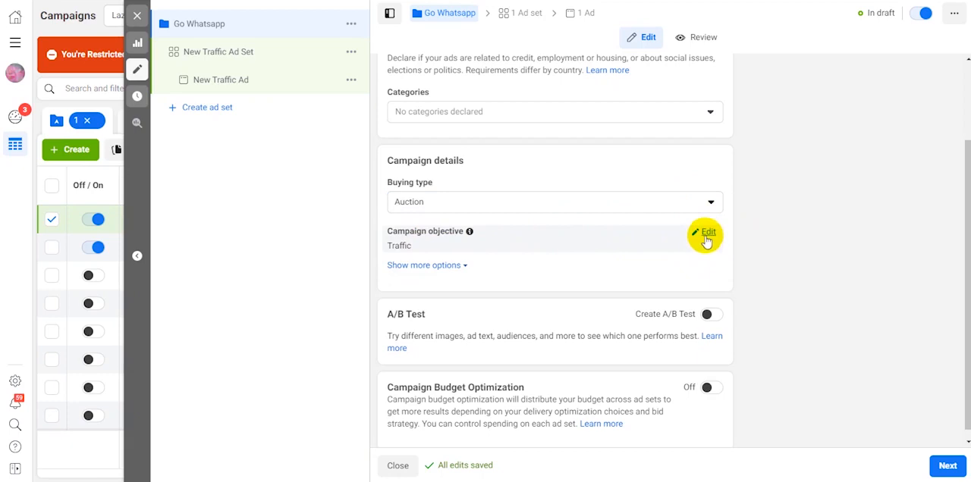
scroll(740, 277, down, 1)
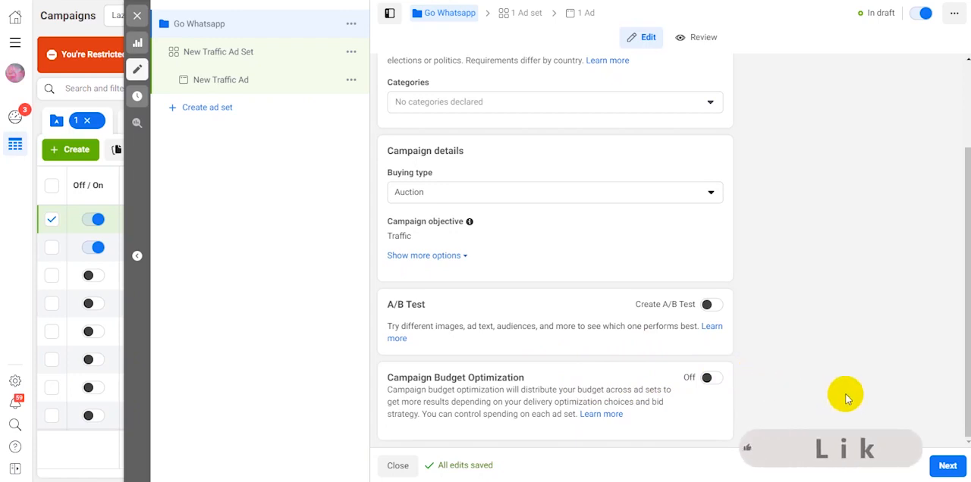
Copy the campaign name, proceed to the ad set, and rename it "Go Whatsapp Ad Set" with the copied text
scroll(645, 263, up, 3)
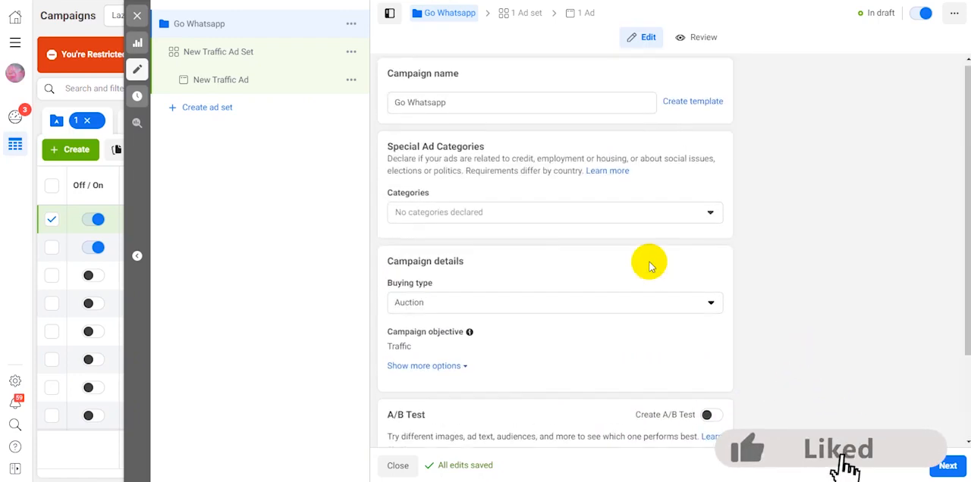
triple_click(464, 106)
key(ctrl+c)
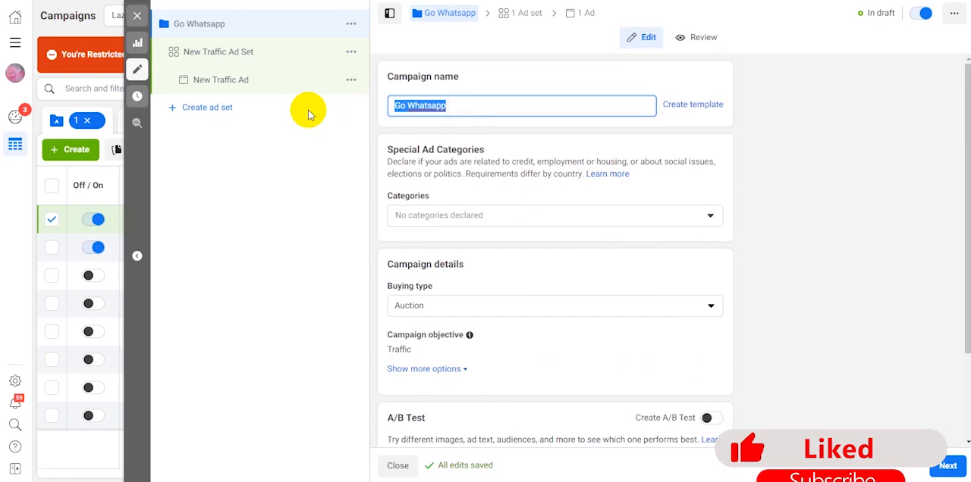
scroll(854, 276, down, 2)
scroll(854, 276, down, 1)
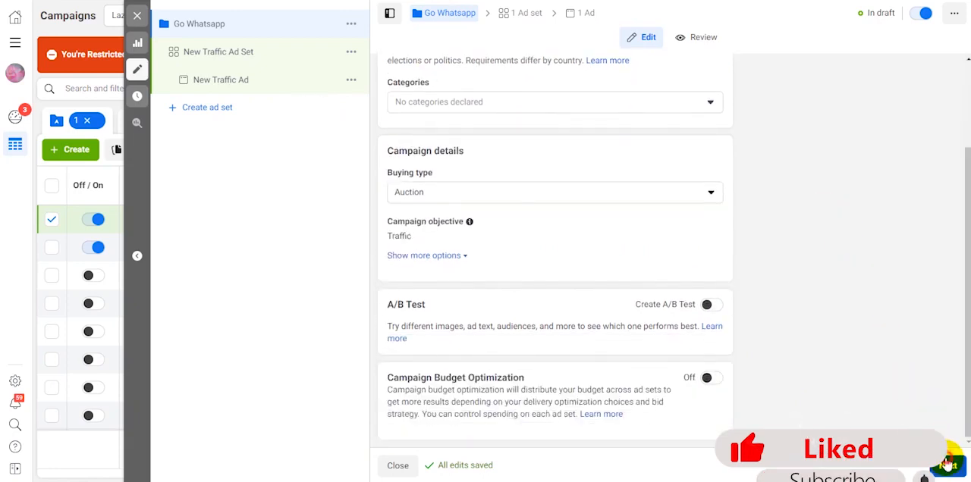
click(947, 466)
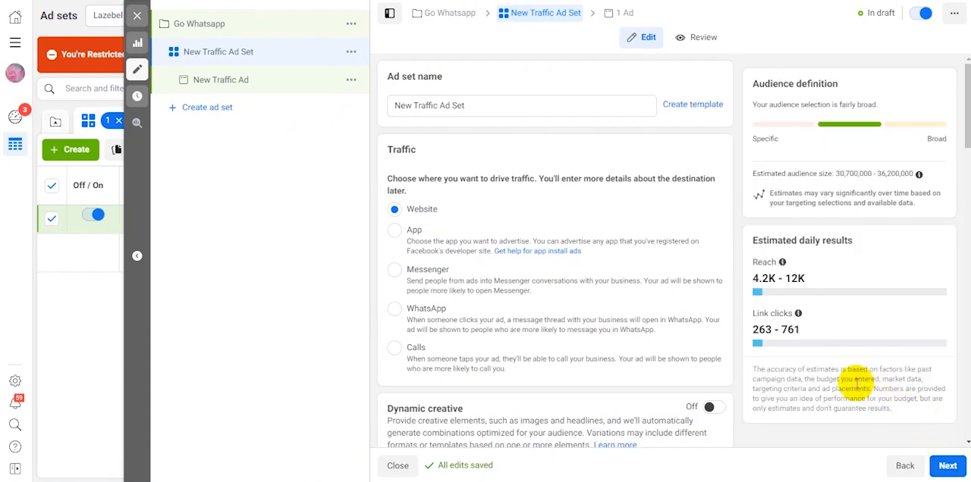
click(490, 103)
drag(440, 104, 361, 100)
key(ctrl+v)
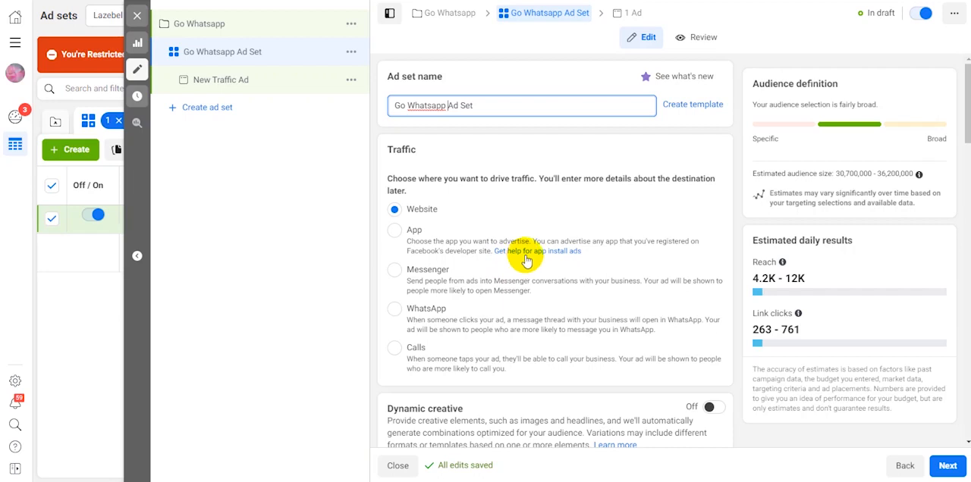
Set the ad set's optimization for ad delivery to Landing Page Views
scroll(523, 258, down, 4)
scroll(462, 241, down, 1)
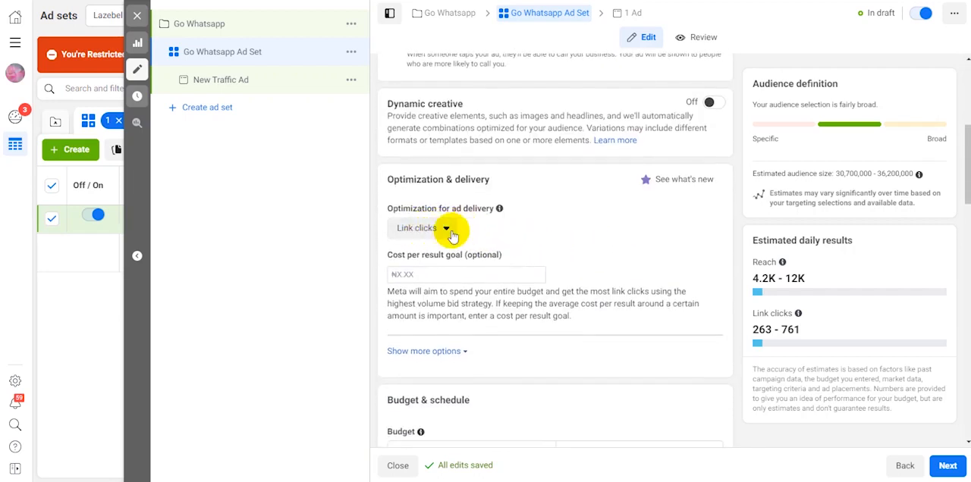
click(448, 230)
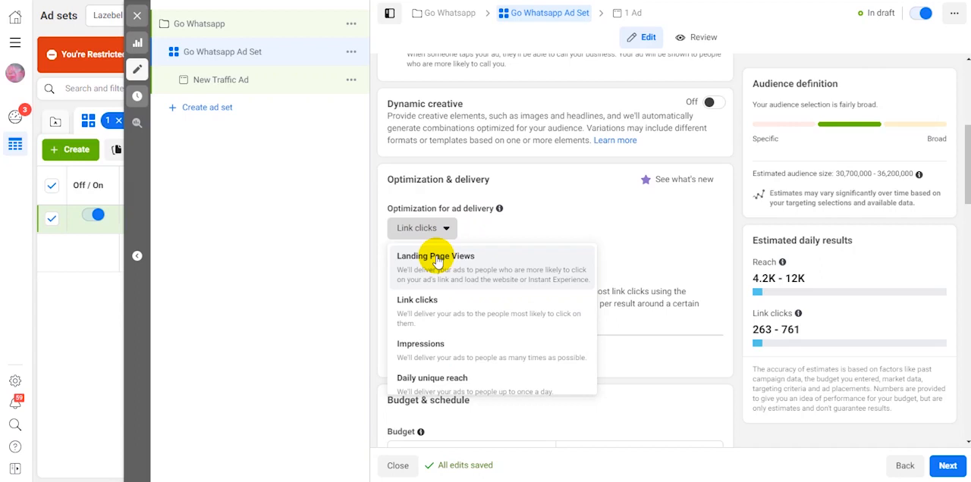
click(438, 258)
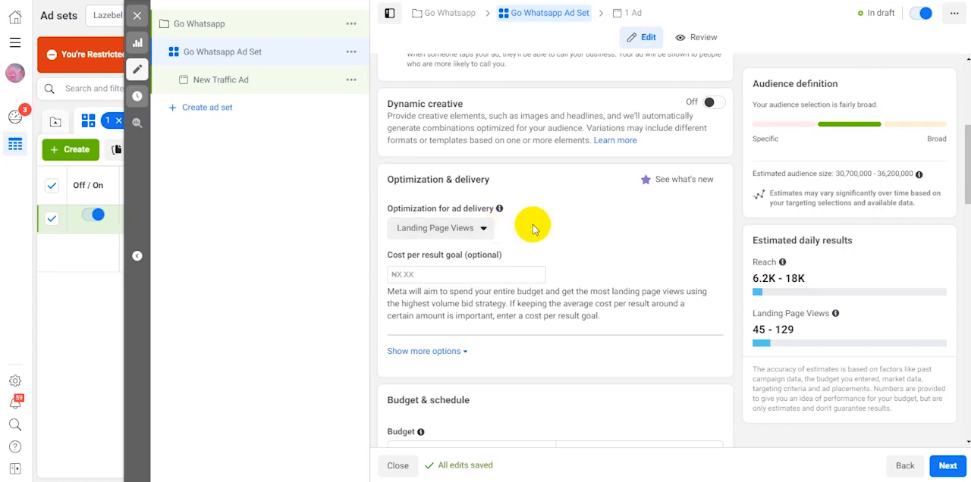
Set the ad set's daily budget to ₦1,500
scroll(558, 239, down, 3)
scroll(559, 243, up, 1)
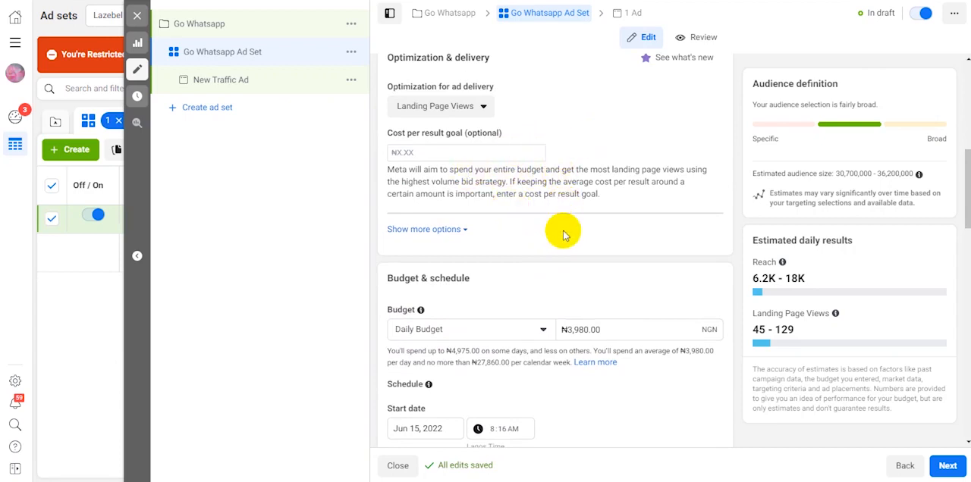
scroll(564, 258, down, 1)
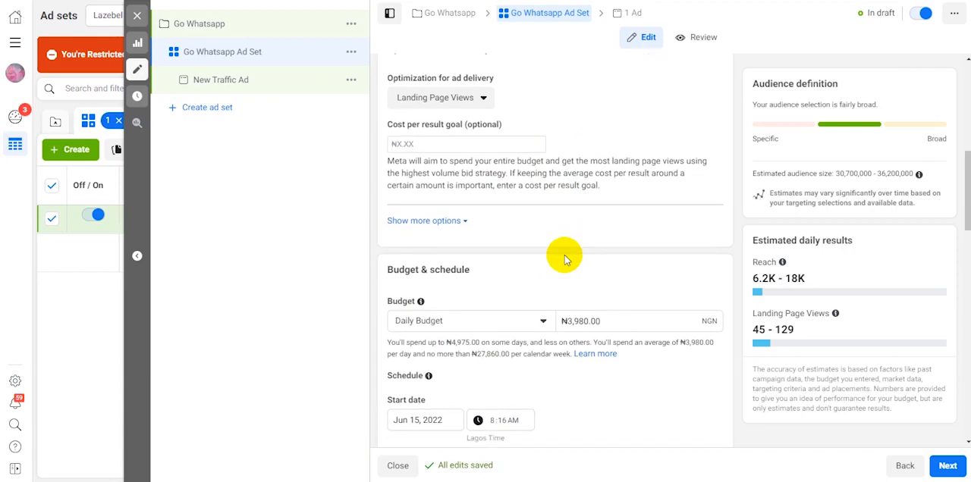
click(601, 269)
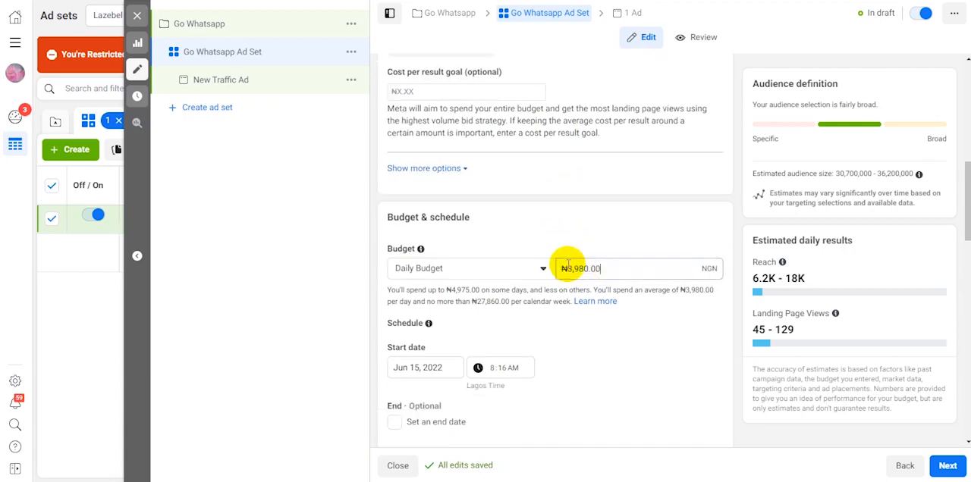
double_click(567, 265)
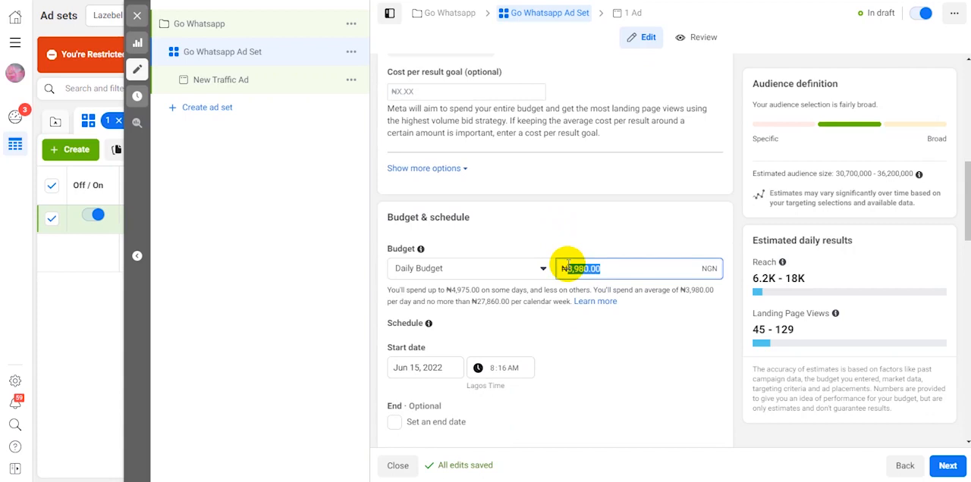
text(15)
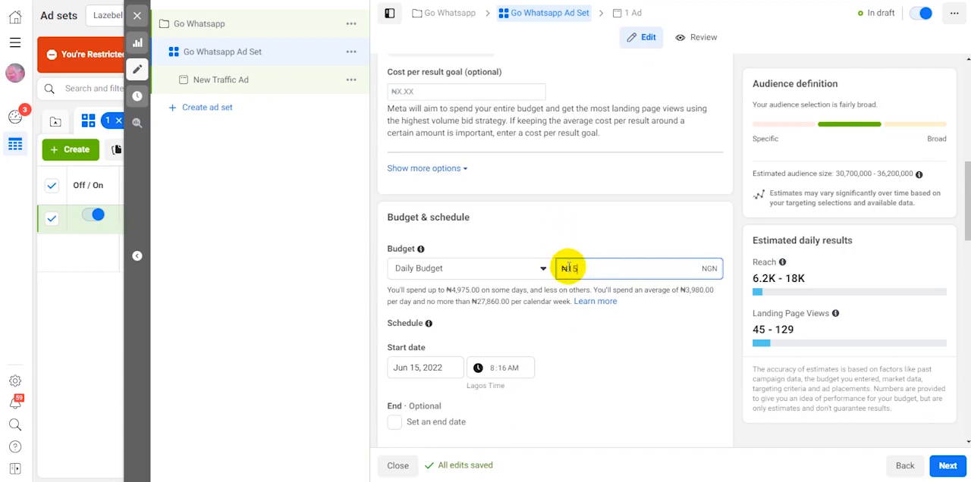
text(00)
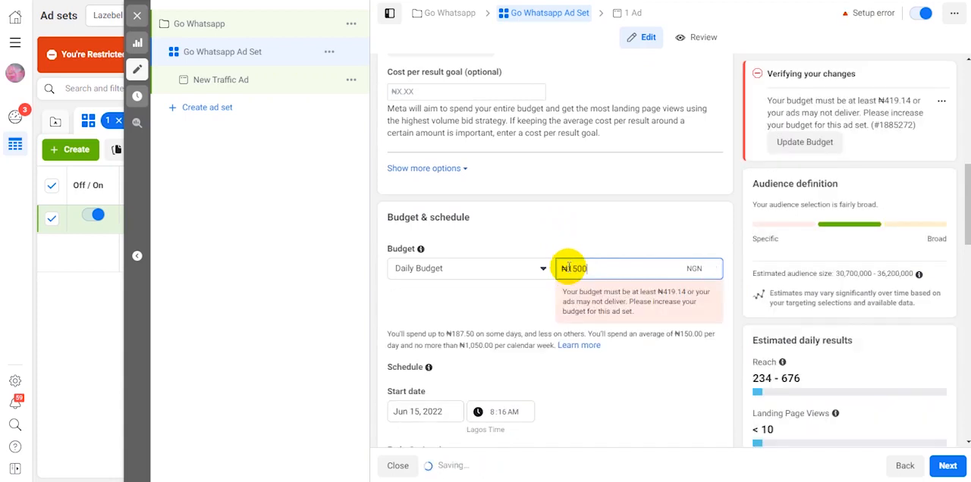
text(0)
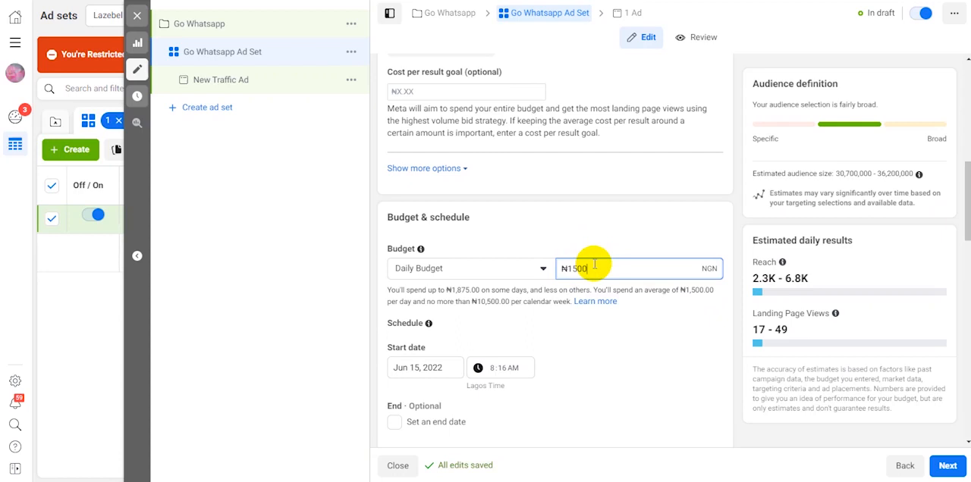
click(592, 237)
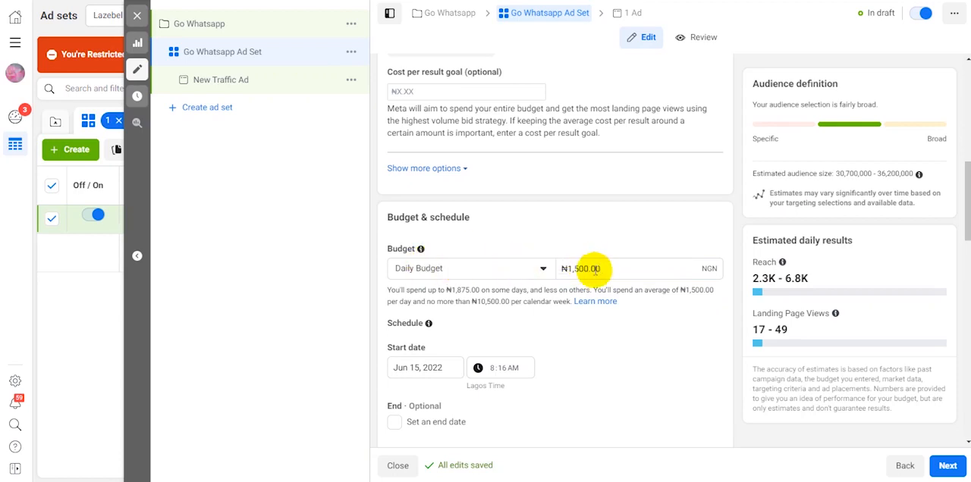
scroll(468, 336, down, 3)
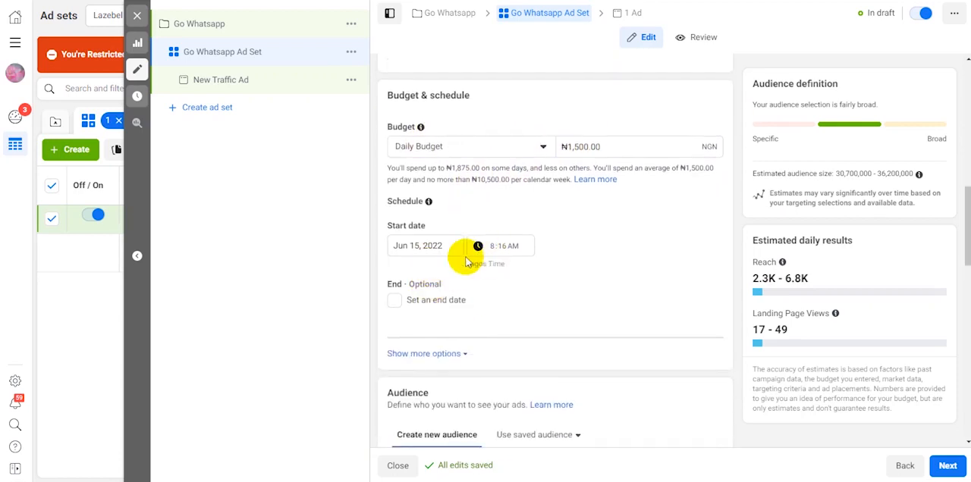
Set the audience location to Port Harcourt, Rivers State, Nigeria, and check the estimated daily reach
scroll(500, 303, down, 6)
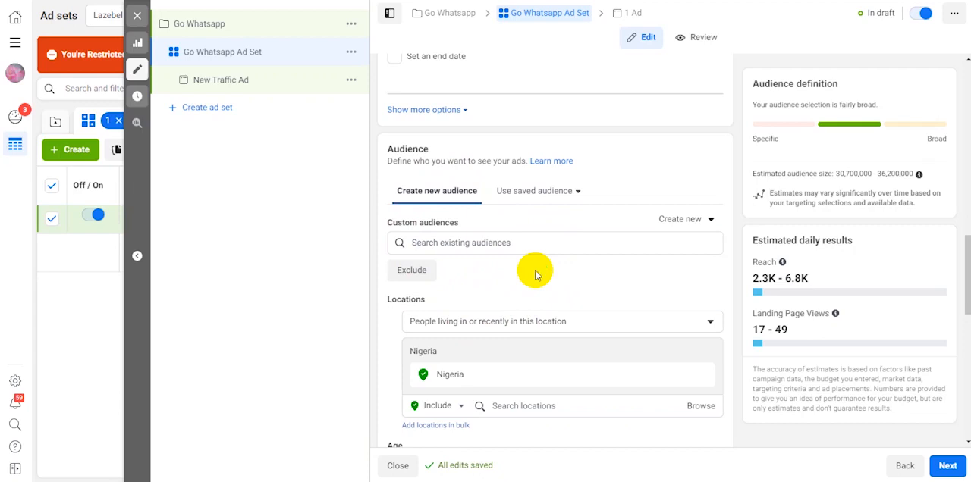
scroll(536, 273, down, 1)
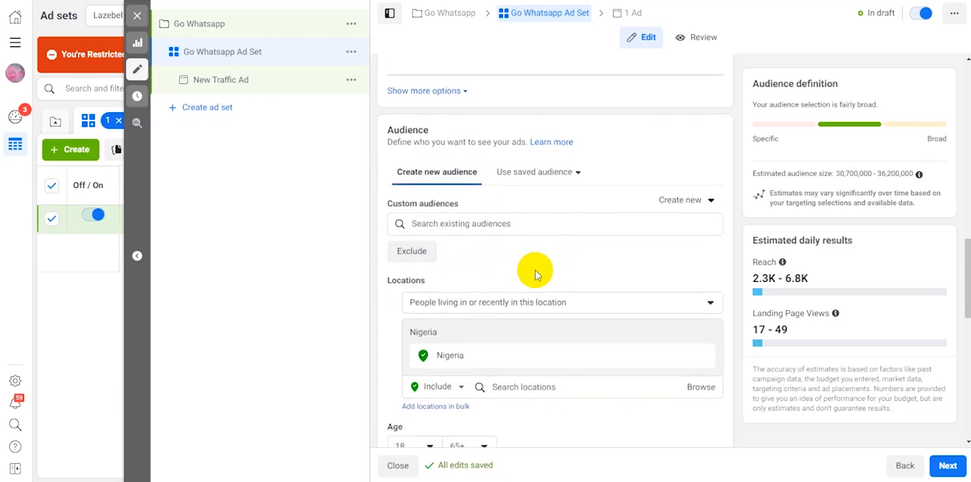
scroll(536, 275, down, 3)
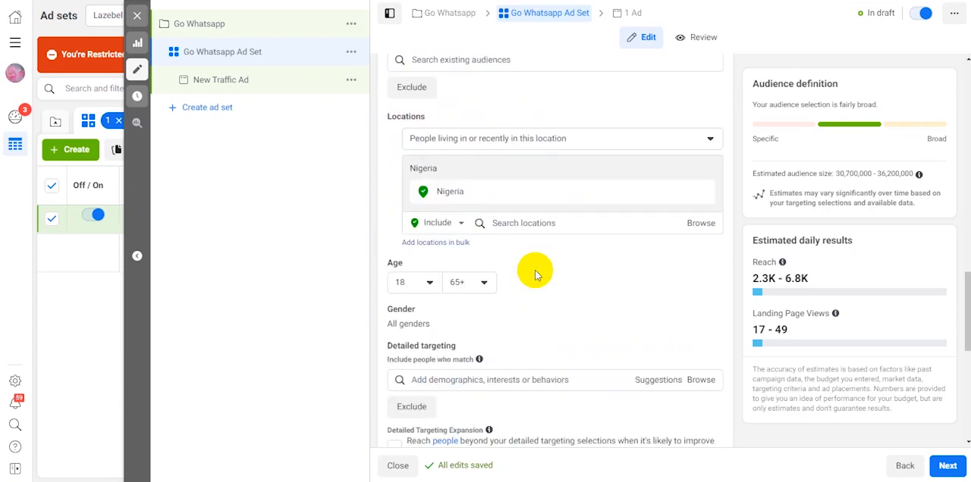
click(559, 223)
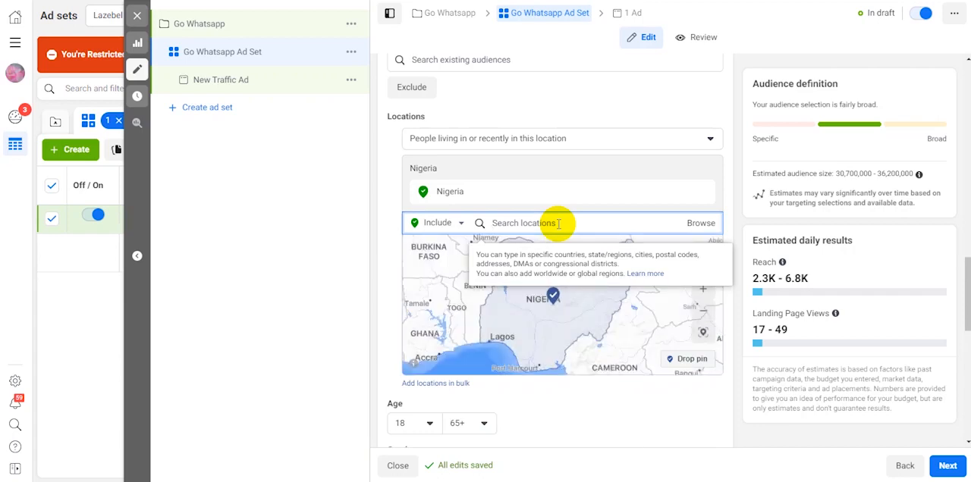
text(port har)
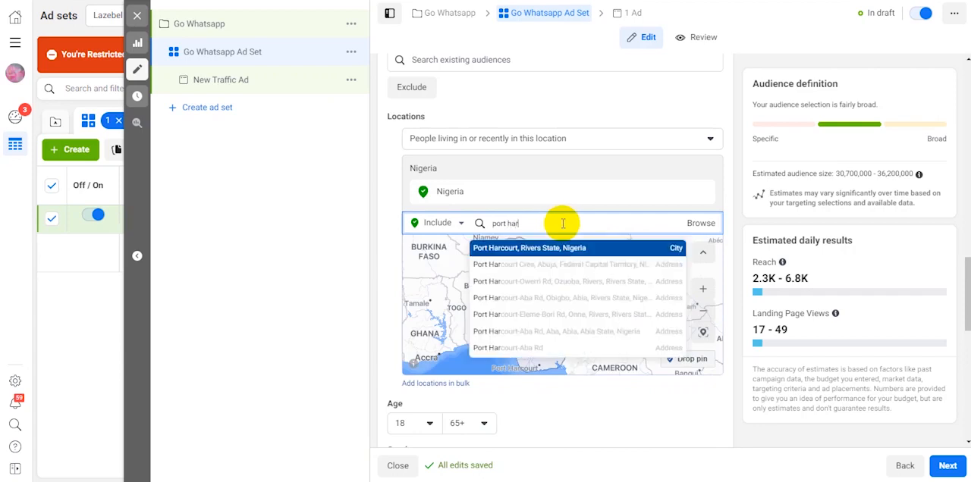
click(489, 250)
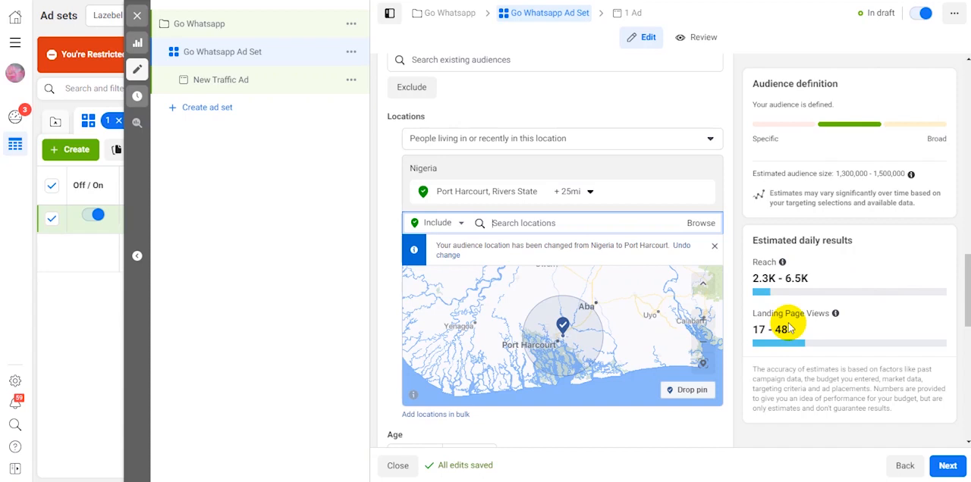
click(804, 277)
drag(806, 278, 757, 278)
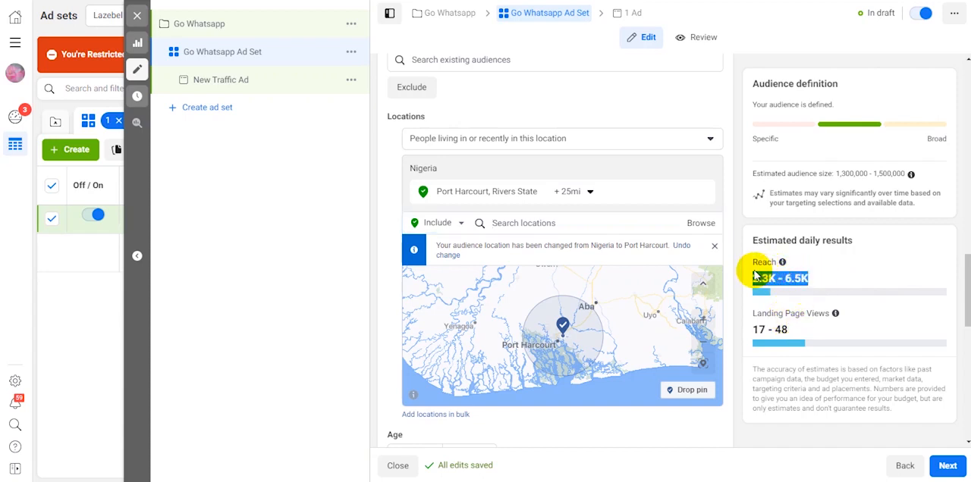
mouse_move(783, 264)
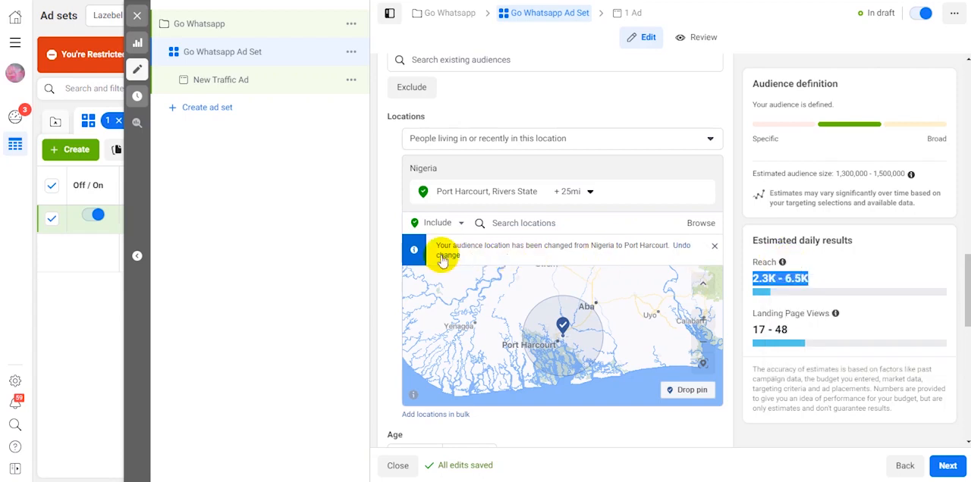
Set the audience's minimum age to 30, keeping 65+ as the maximum
scroll(379, 201, down, 3)
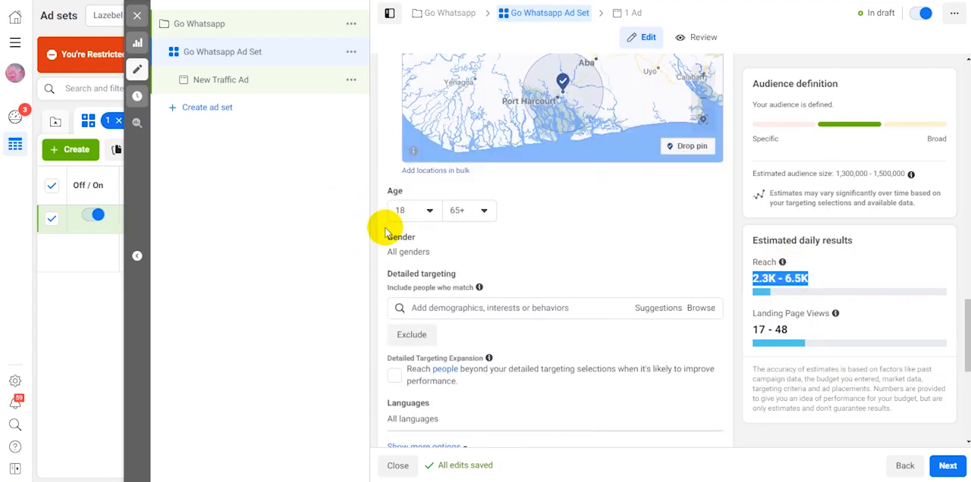
click(423, 212)
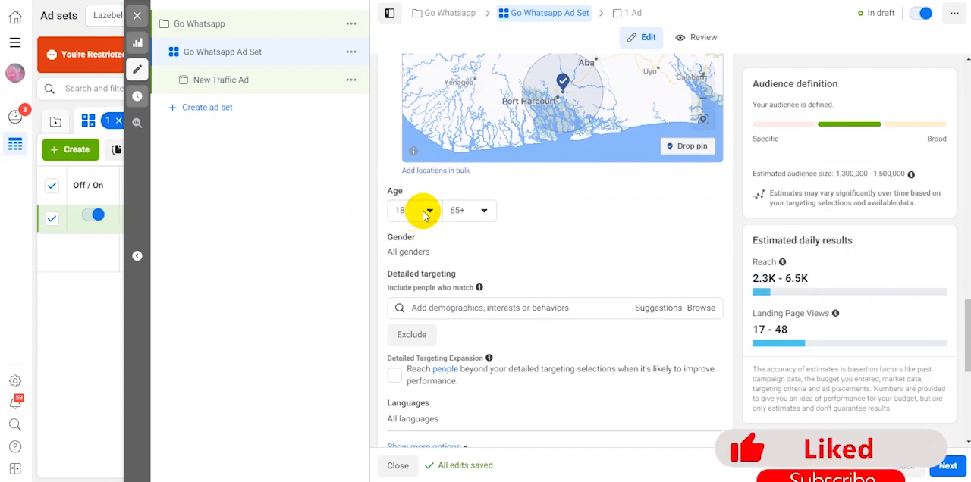
click(423, 213)
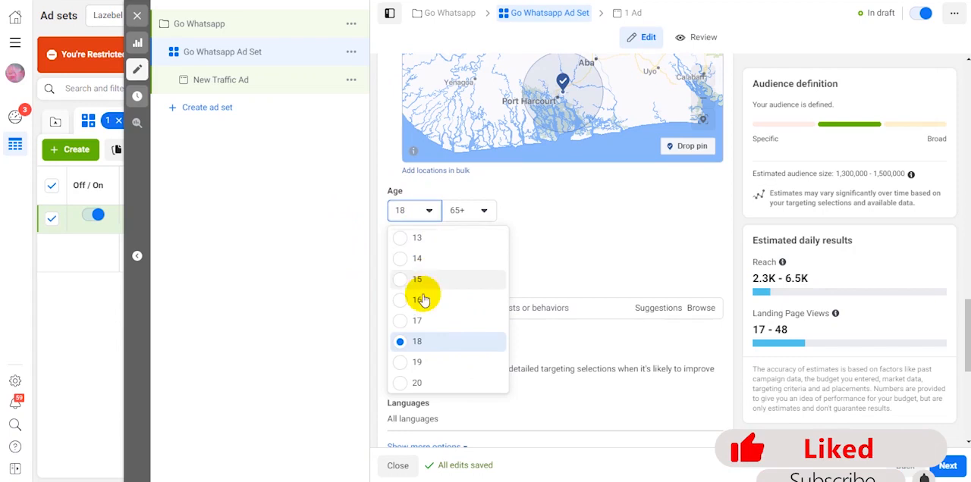
scroll(422, 300, down, 4)
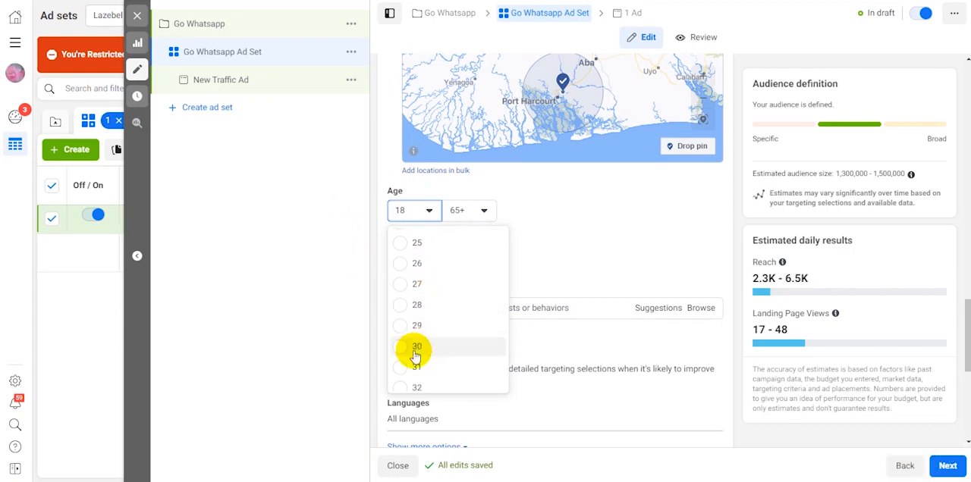
click(400, 346)
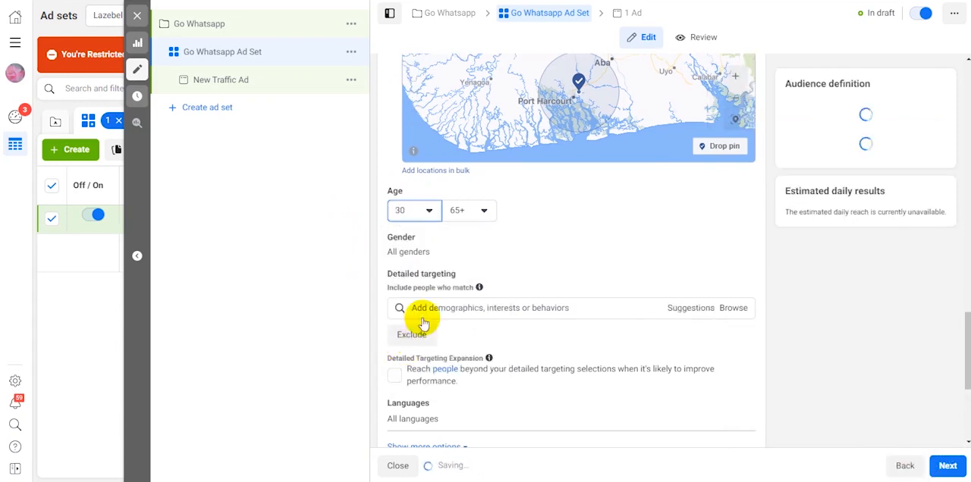
click(484, 213)
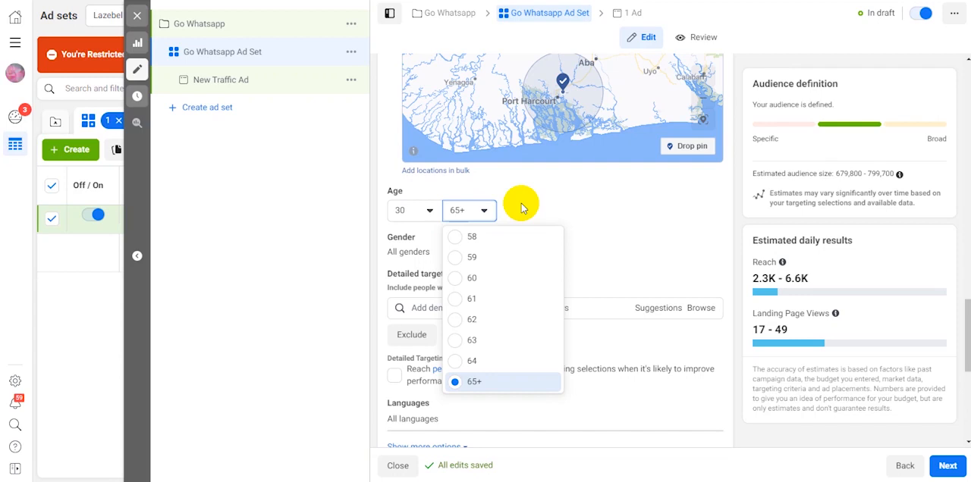
click(521, 207)
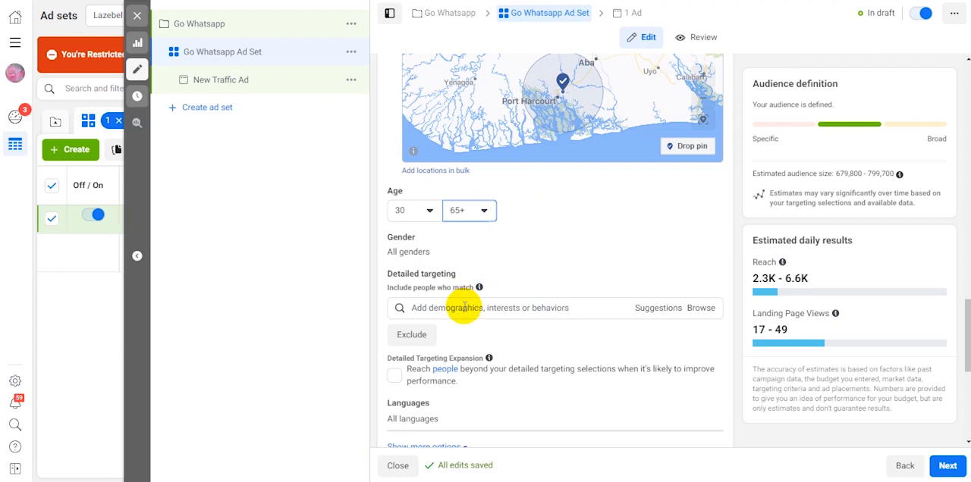
Review the remaining targeting settings, keep automatic placements, and proceed to the ad level
scroll(465, 308, down, 3)
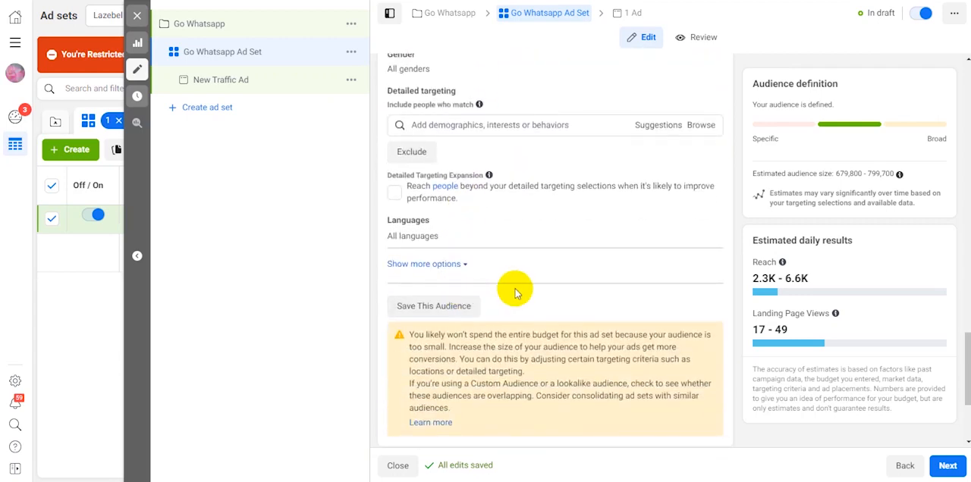
scroll(515, 294, up, 1)
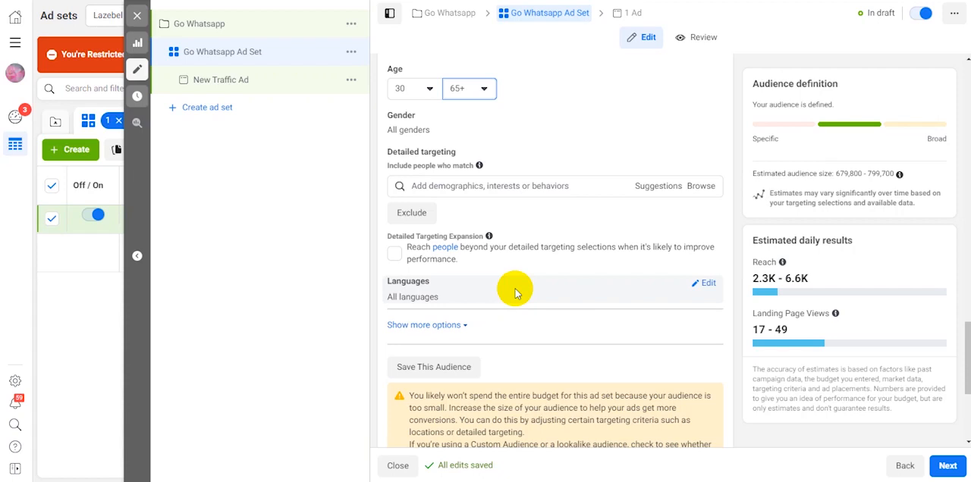
scroll(584, 251, down, 2)
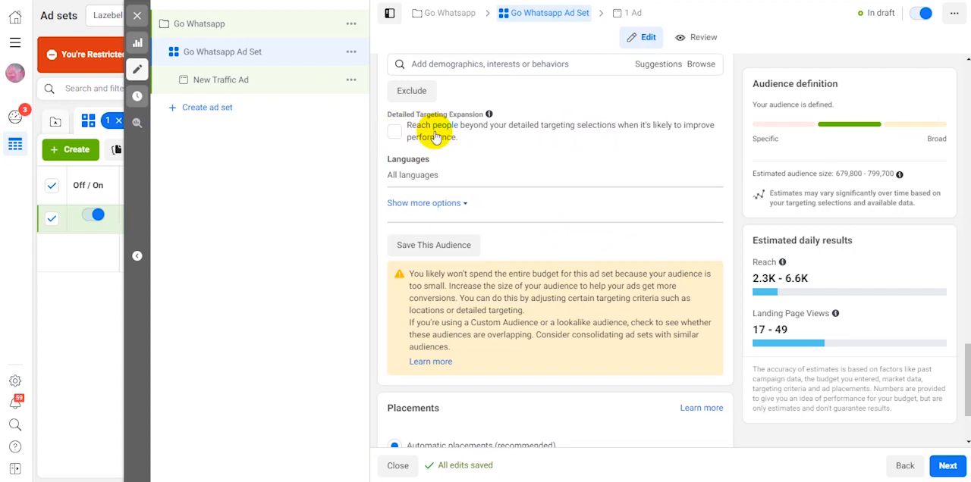
scroll(633, 163, down, 2)
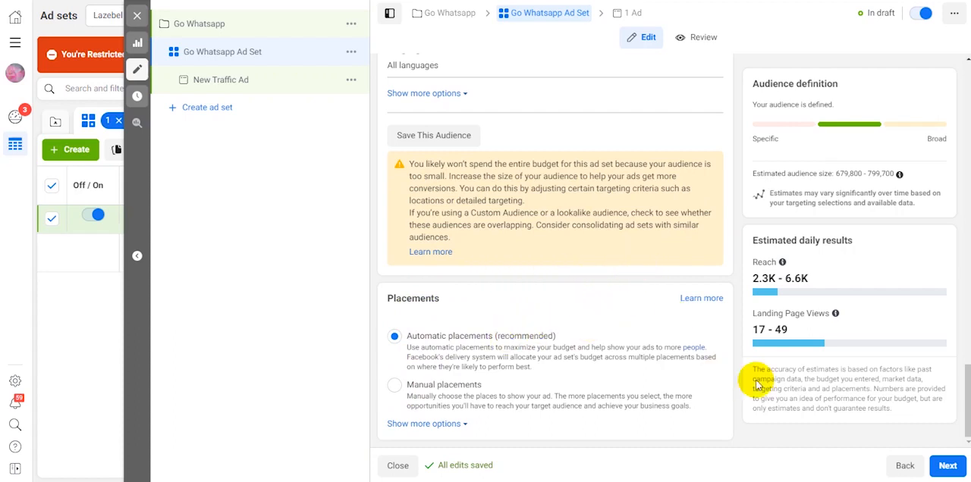
click(941, 470)
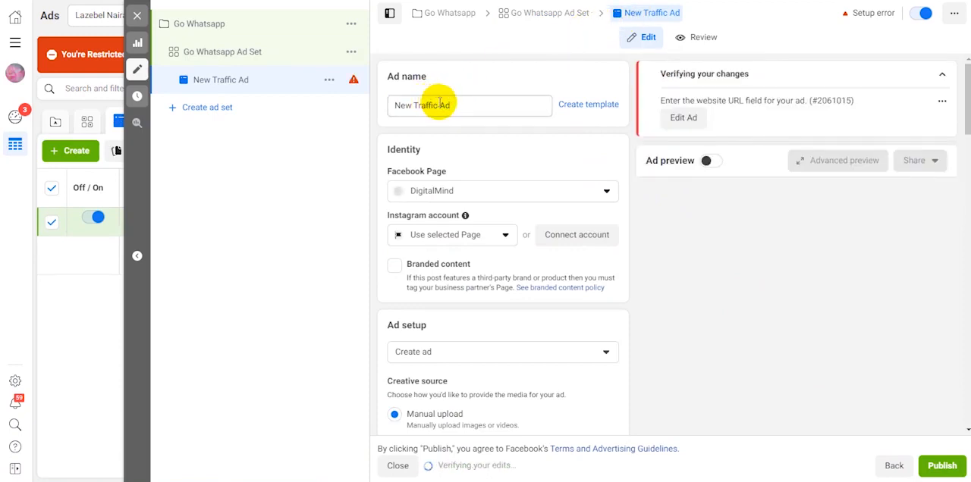
Rename the ad "Go Whatsapp Ad" using the copied campaign name
drag(437, 103, 389, 100)
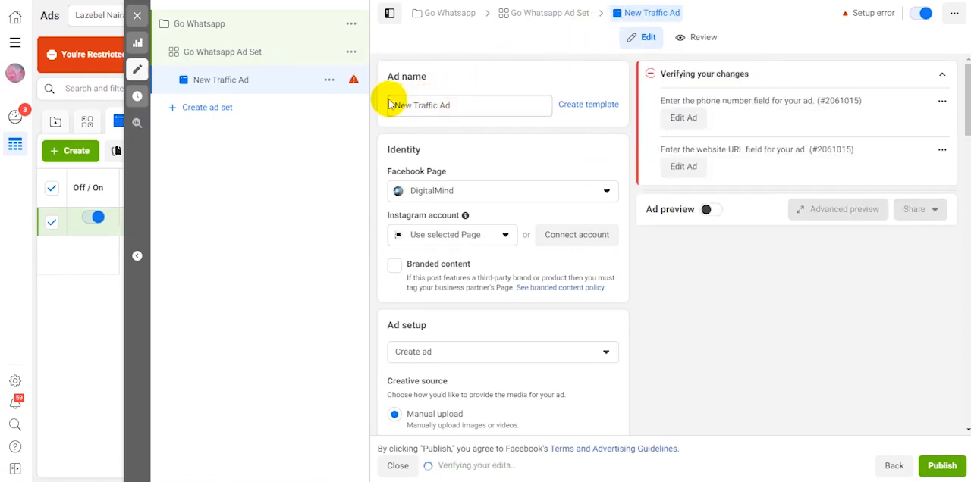
text(Go Whatsapp)
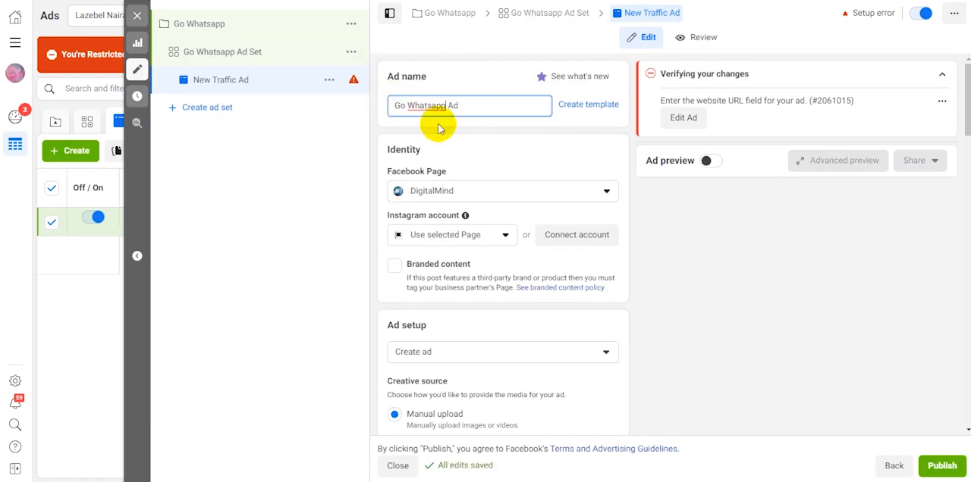
click(457, 151)
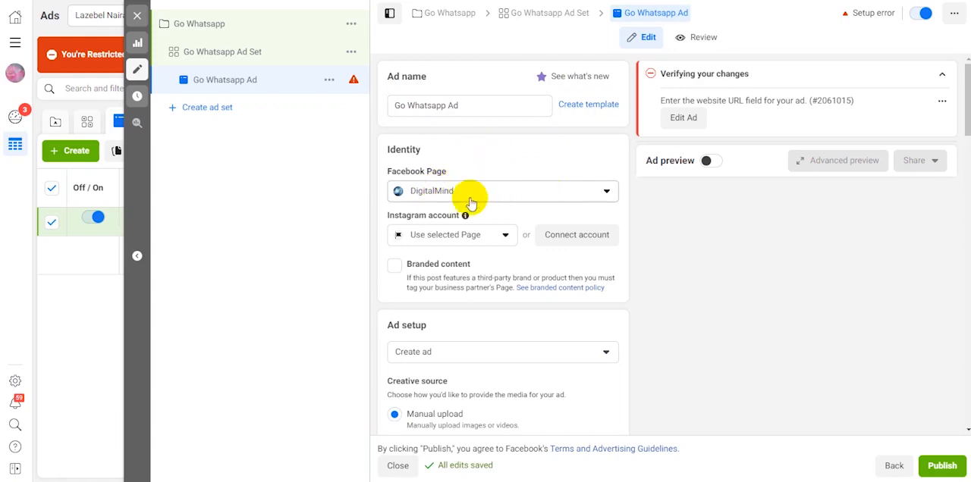
Check the Instagram account and ad setup choices, keeping Use selected Page and Create ad
mouse_move(463, 216)
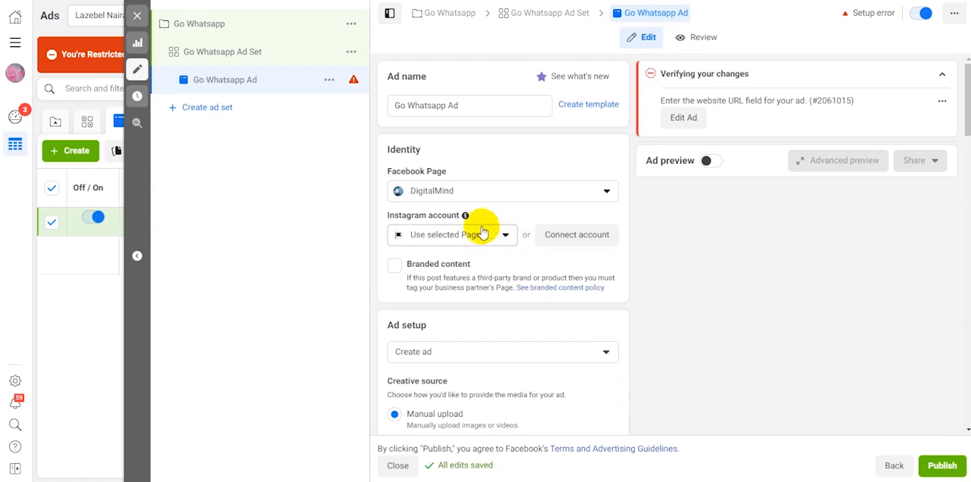
click(488, 233)
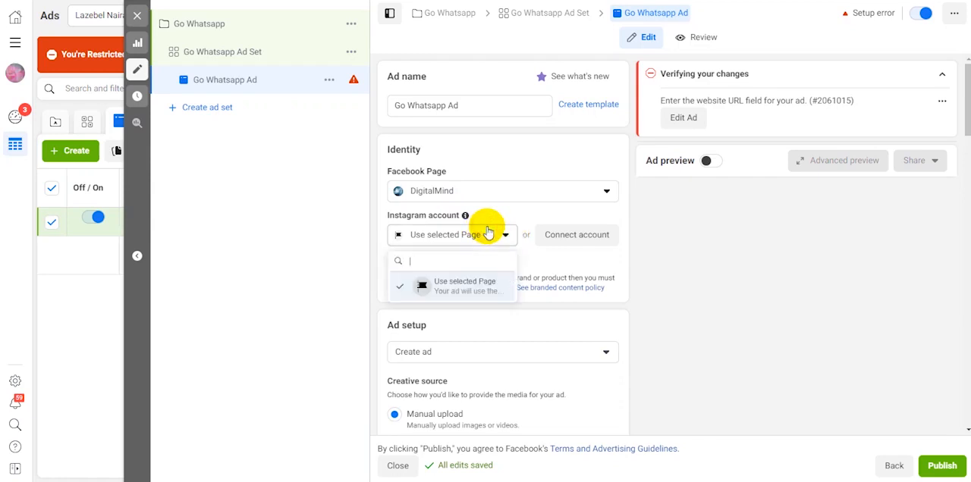
click(483, 233)
scroll(475, 242, down, 2)
scroll(535, 241, down, 3)
click(470, 110)
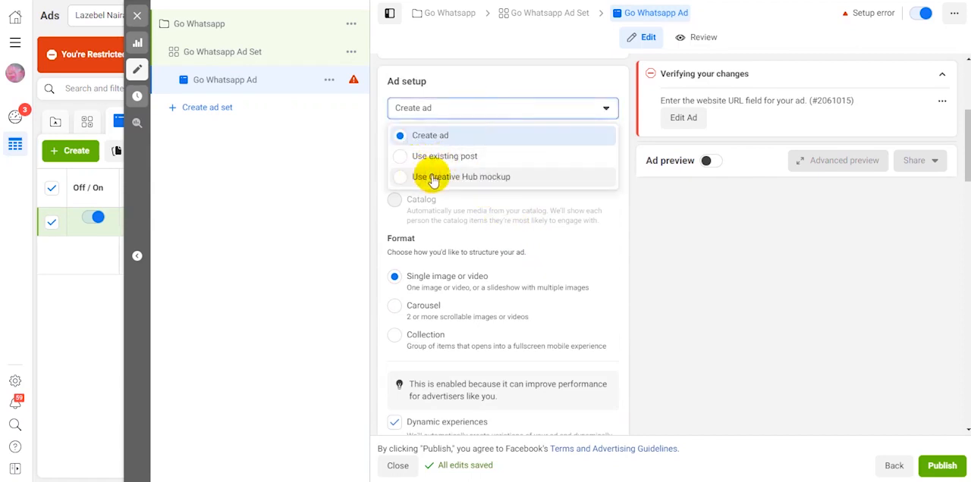
click(373, 144)
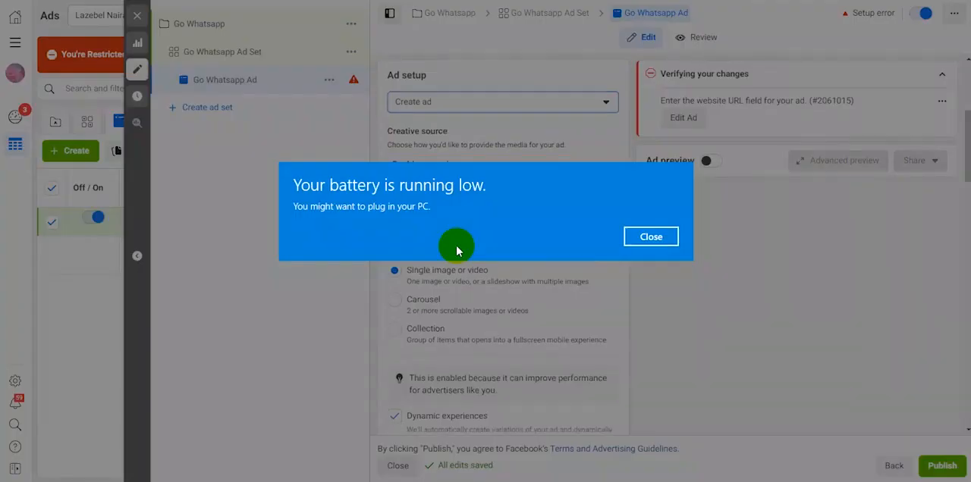
click(646, 237)
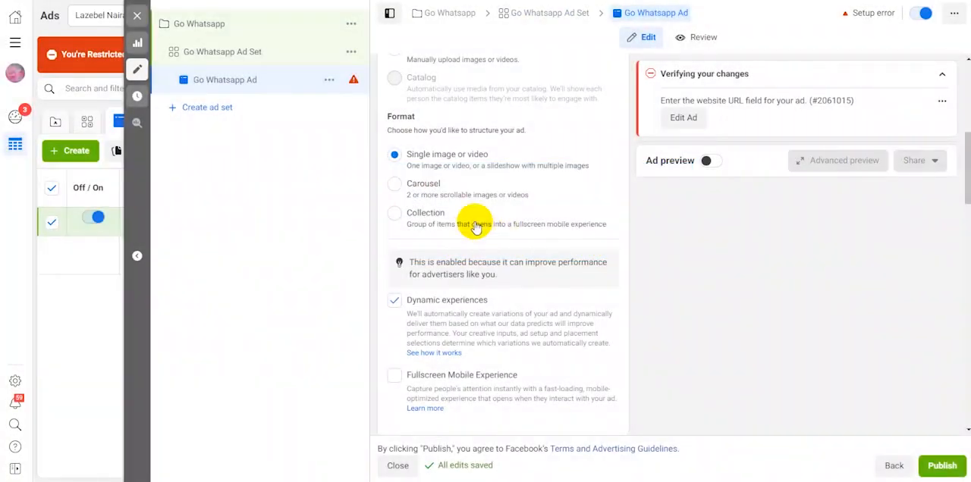
Examine the ad's format and creative fields, from media, primary text, headline and description to website URL and display link
scroll(444, 213, down, 5)
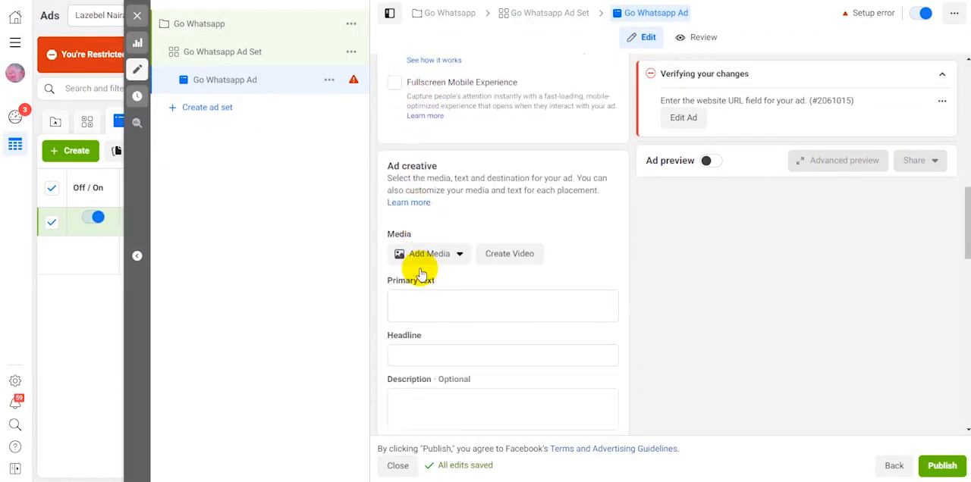
scroll(421, 273, down, 1)
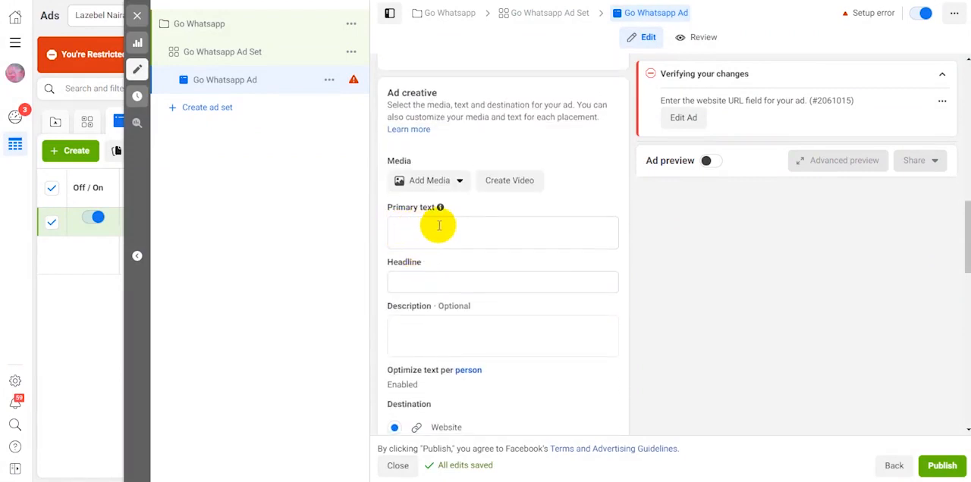
scroll(412, 278, down, 2)
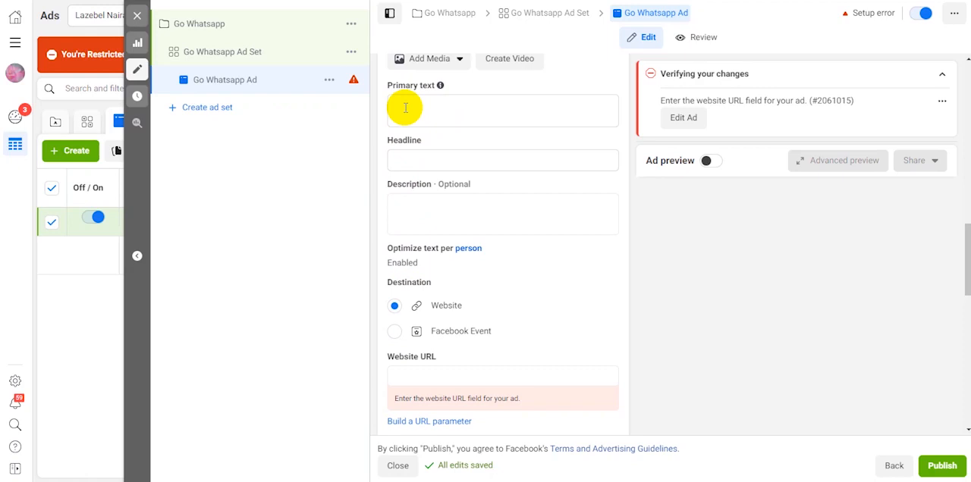
click(405, 160)
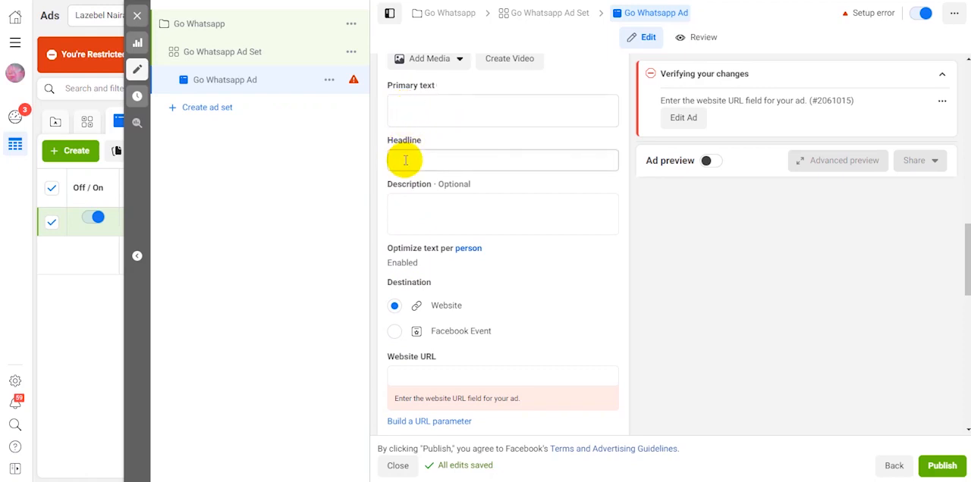
click(406, 210)
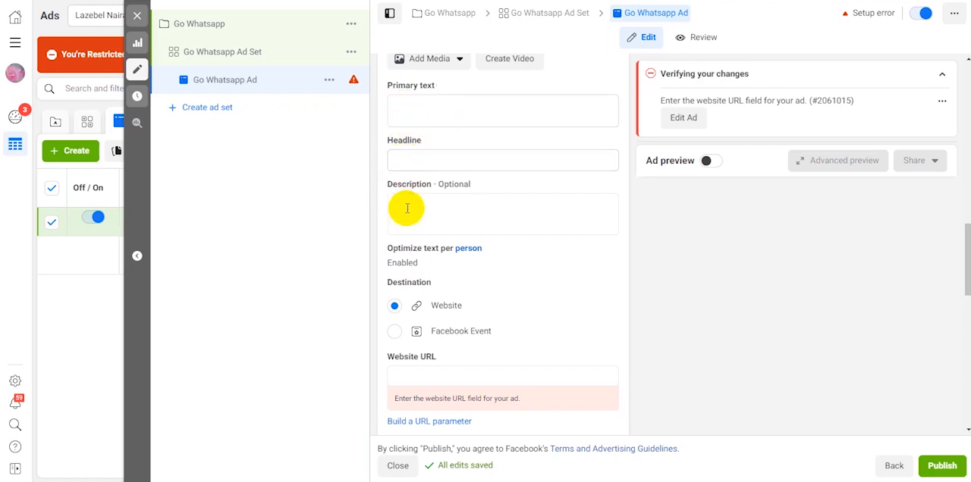
scroll(410, 209, down, 3)
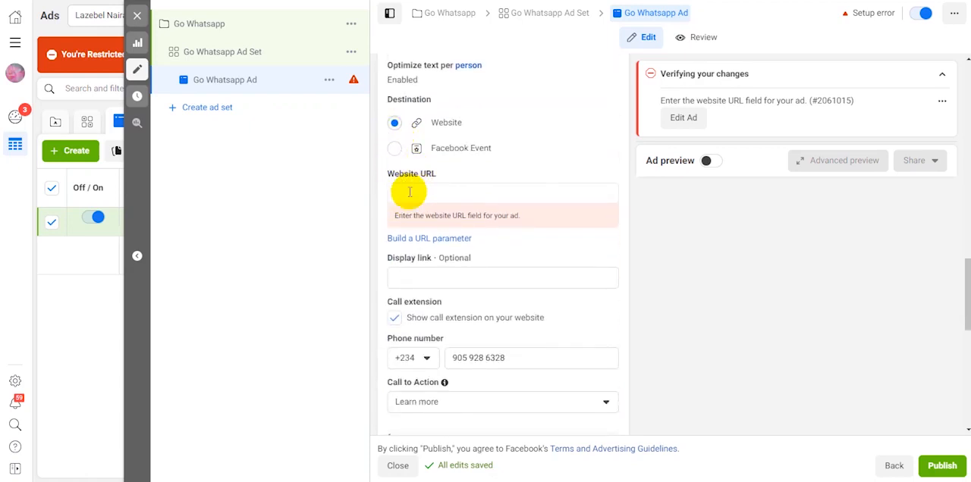
click(398, 275)
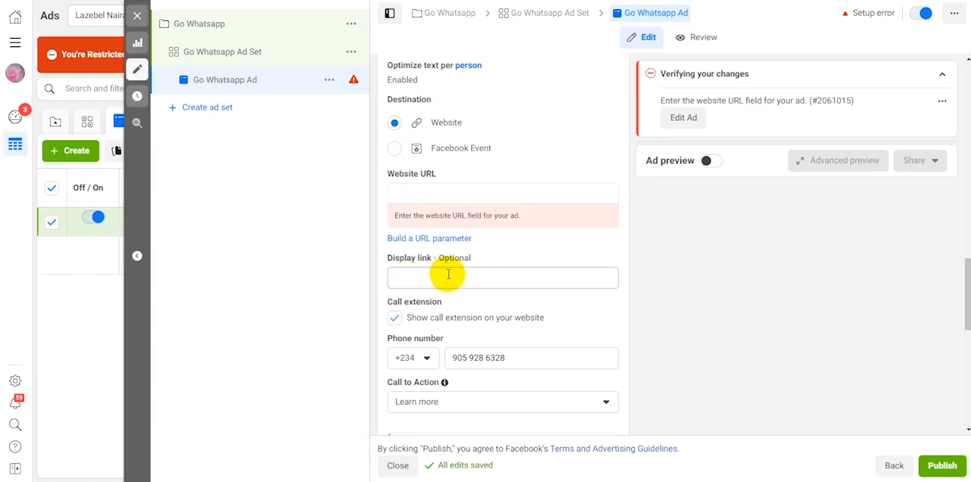
Turn off the call extension for the ad's website and check the call-to-action options, keeping Learn more
click(395, 320)
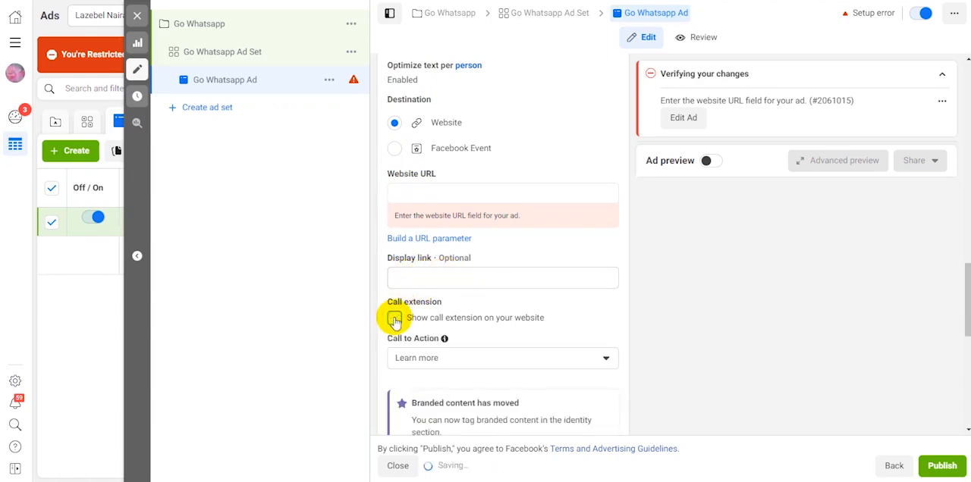
scroll(443, 305, down, 3)
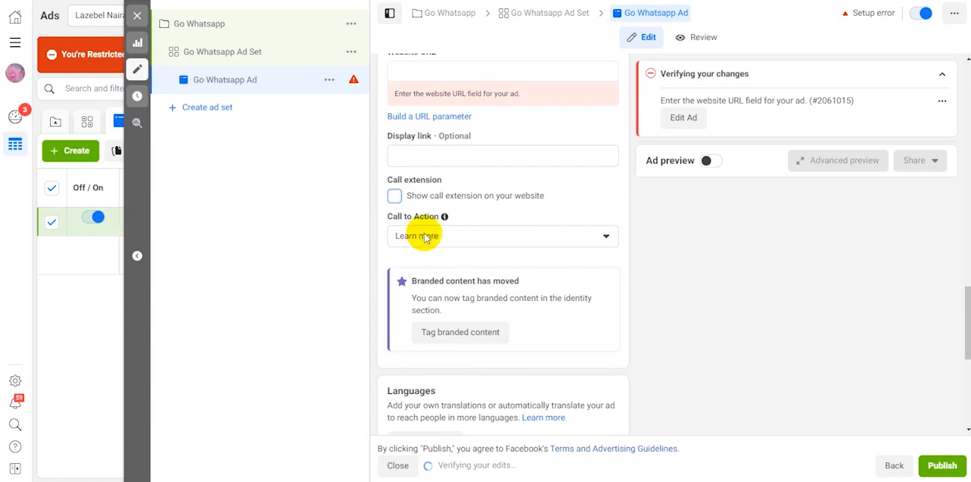
click(536, 238)
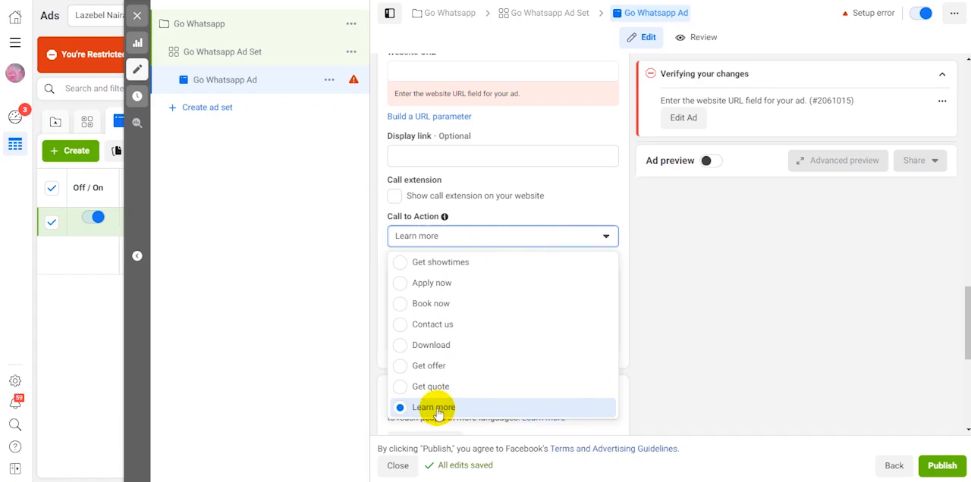
click(373, 302)
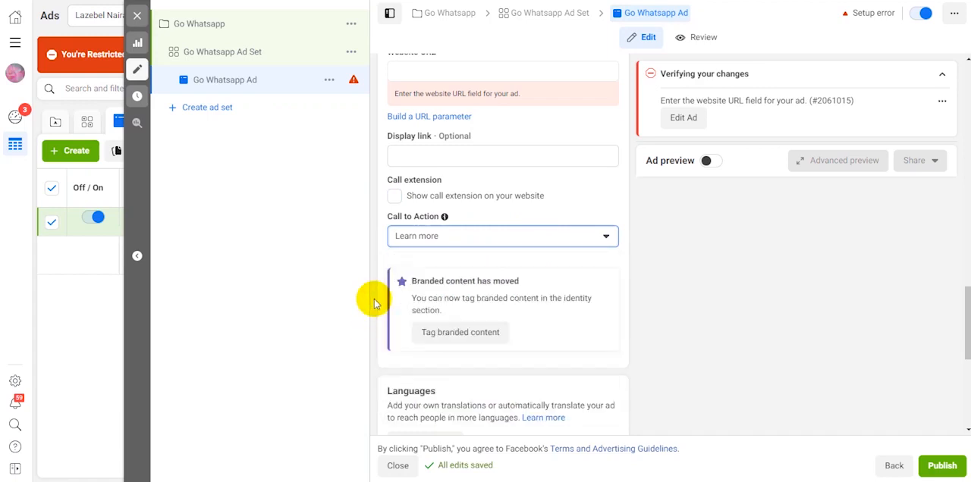
Enable Website Events tracking for the ad with the Luxury Arena pixel
scroll(452, 324, down, 1)
scroll(451, 325, down, 4)
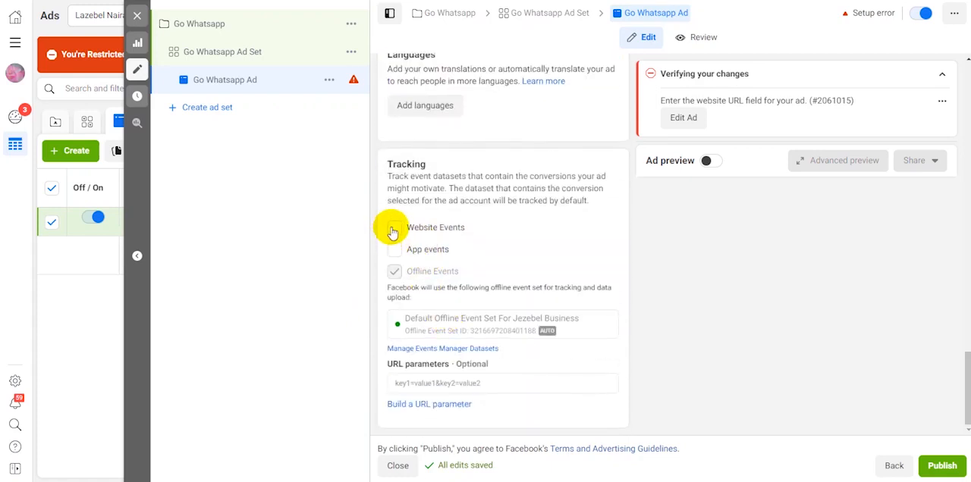
click(394, 229)
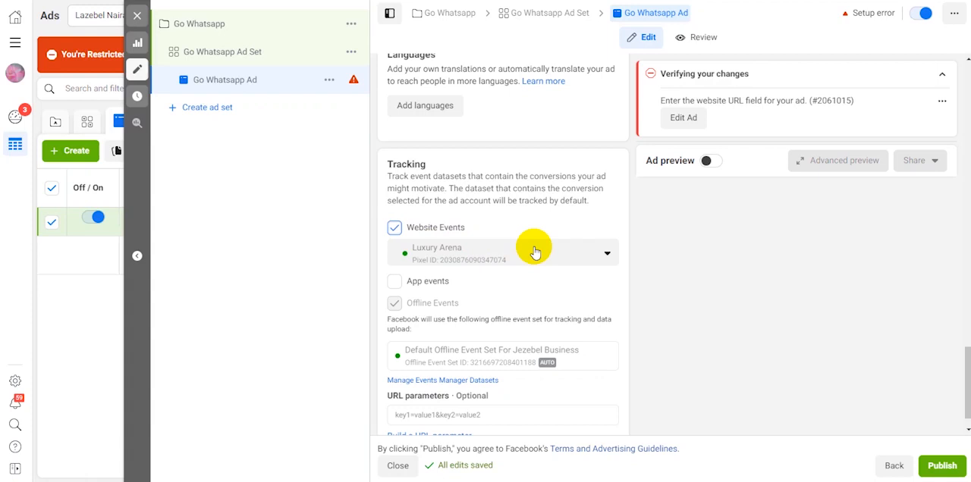
scroll(535, 252, down, 1)
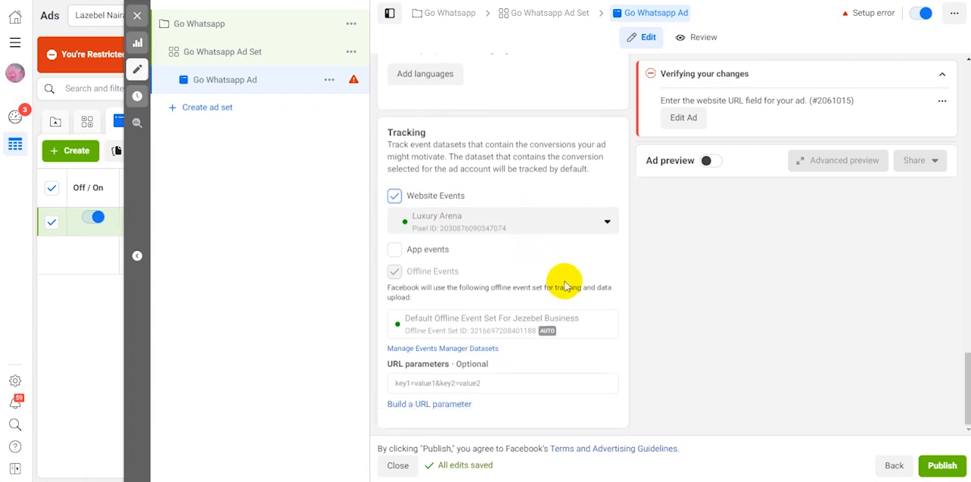